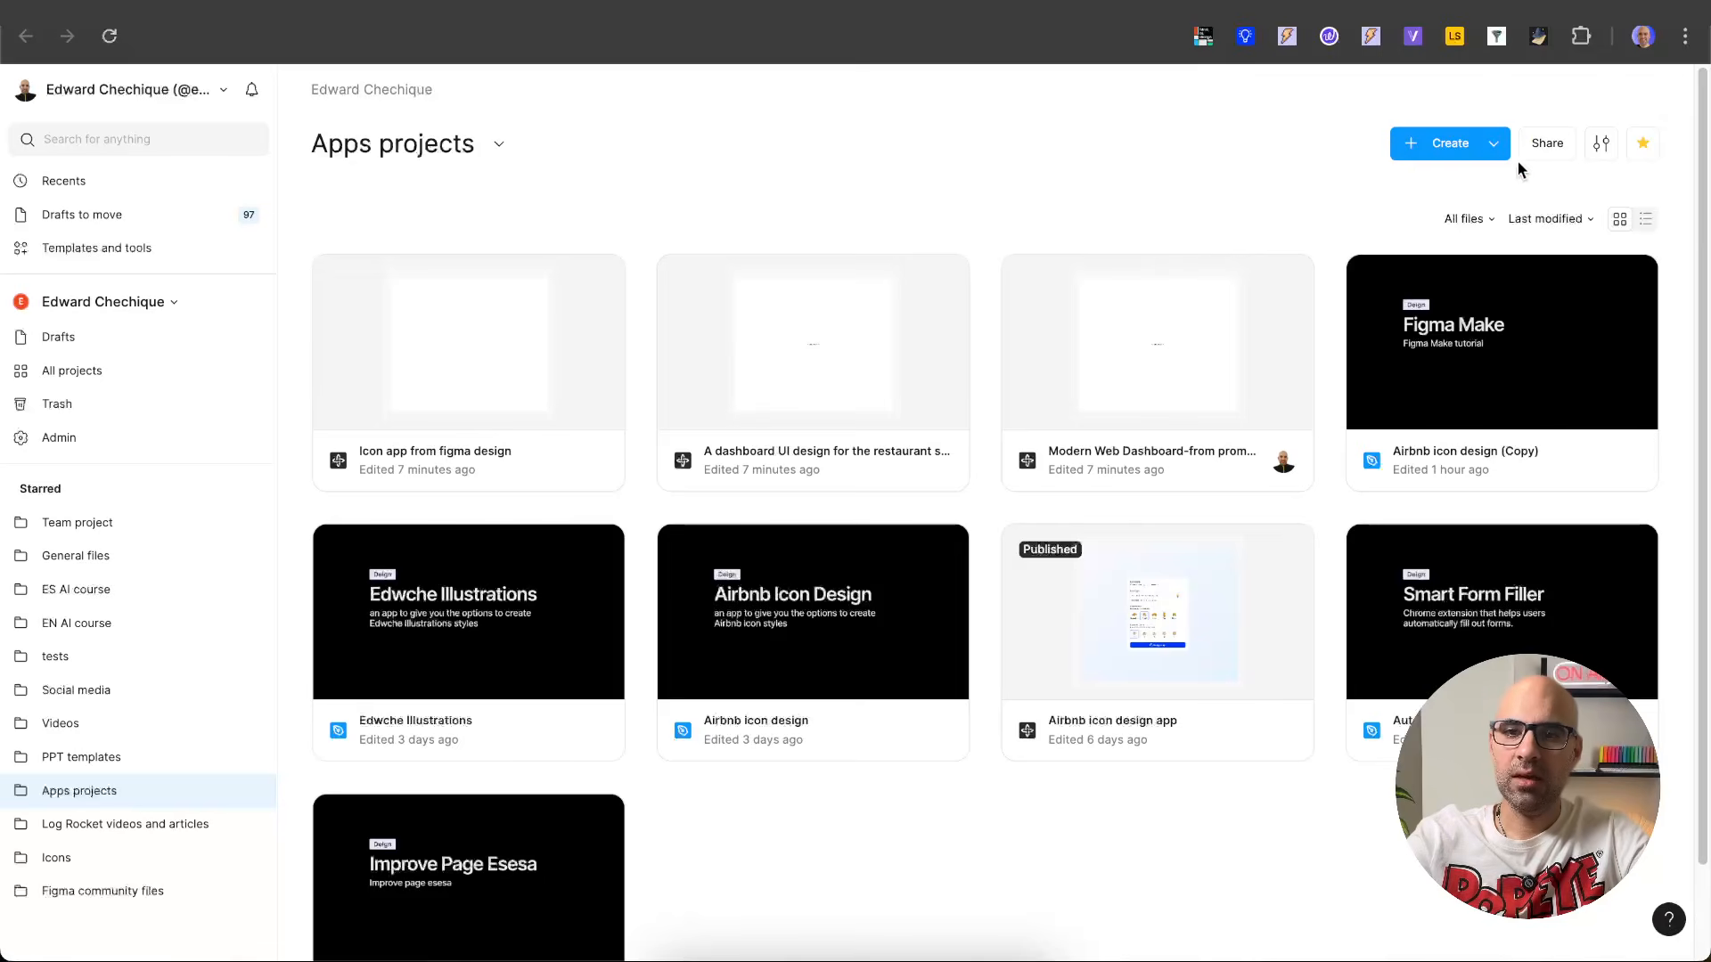
# Review the written prompt for a modern web dashboard and submit it in Figma Make, resubmitting it once.
pyautogui.click(1498, 152)
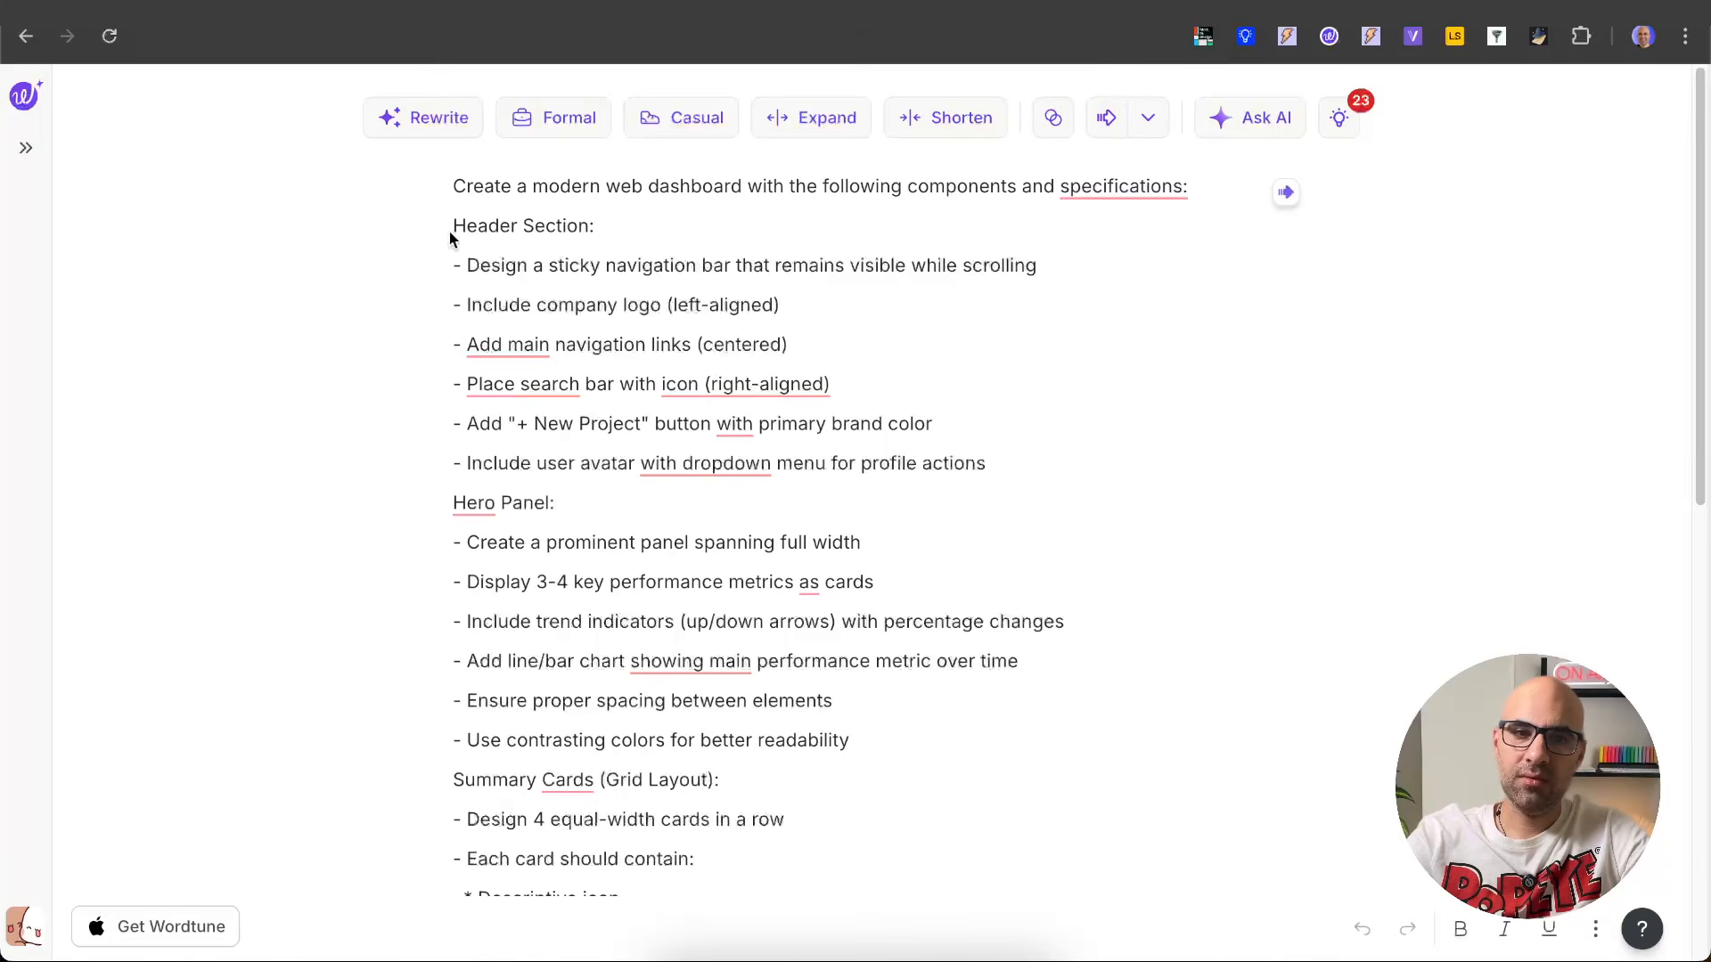
pyautogui.moveTo(450, 234); pyautogui.dragTo(638, 237)
pyautogui.scroll(-3, 639, 240)
pyautogui.moveTo(452, 277); pyautogui.dragTo(584, 284)
pyautogui.click(423, 344)
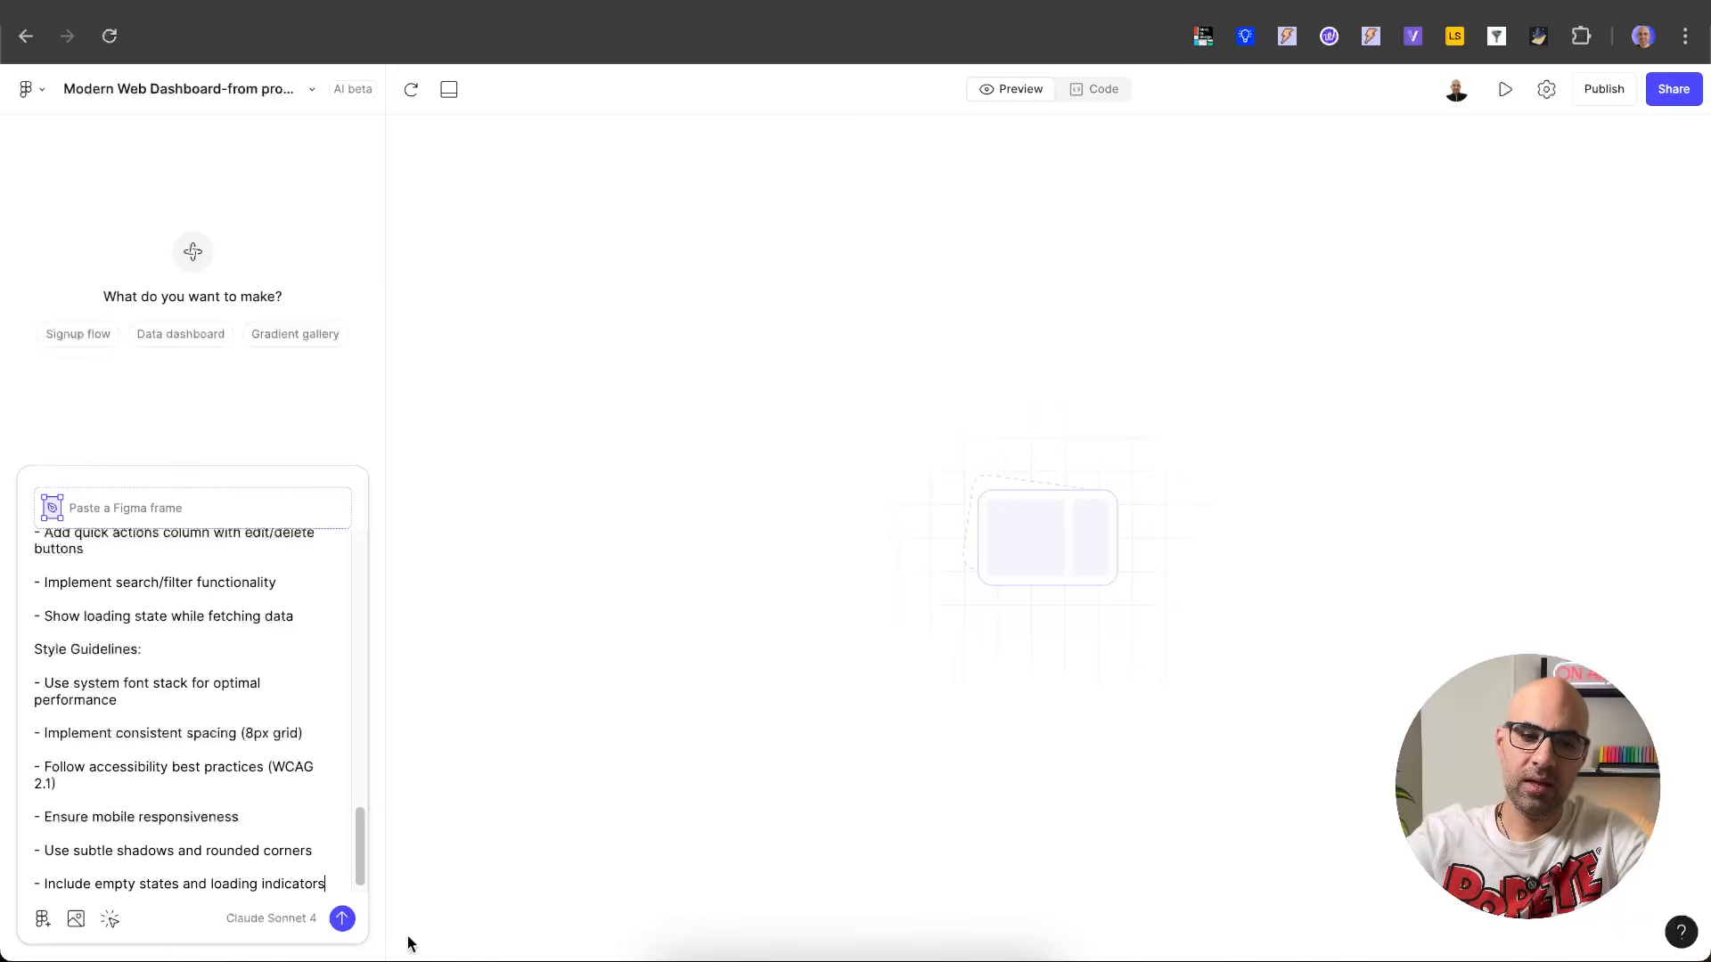
pyautogui.click(342, 919)
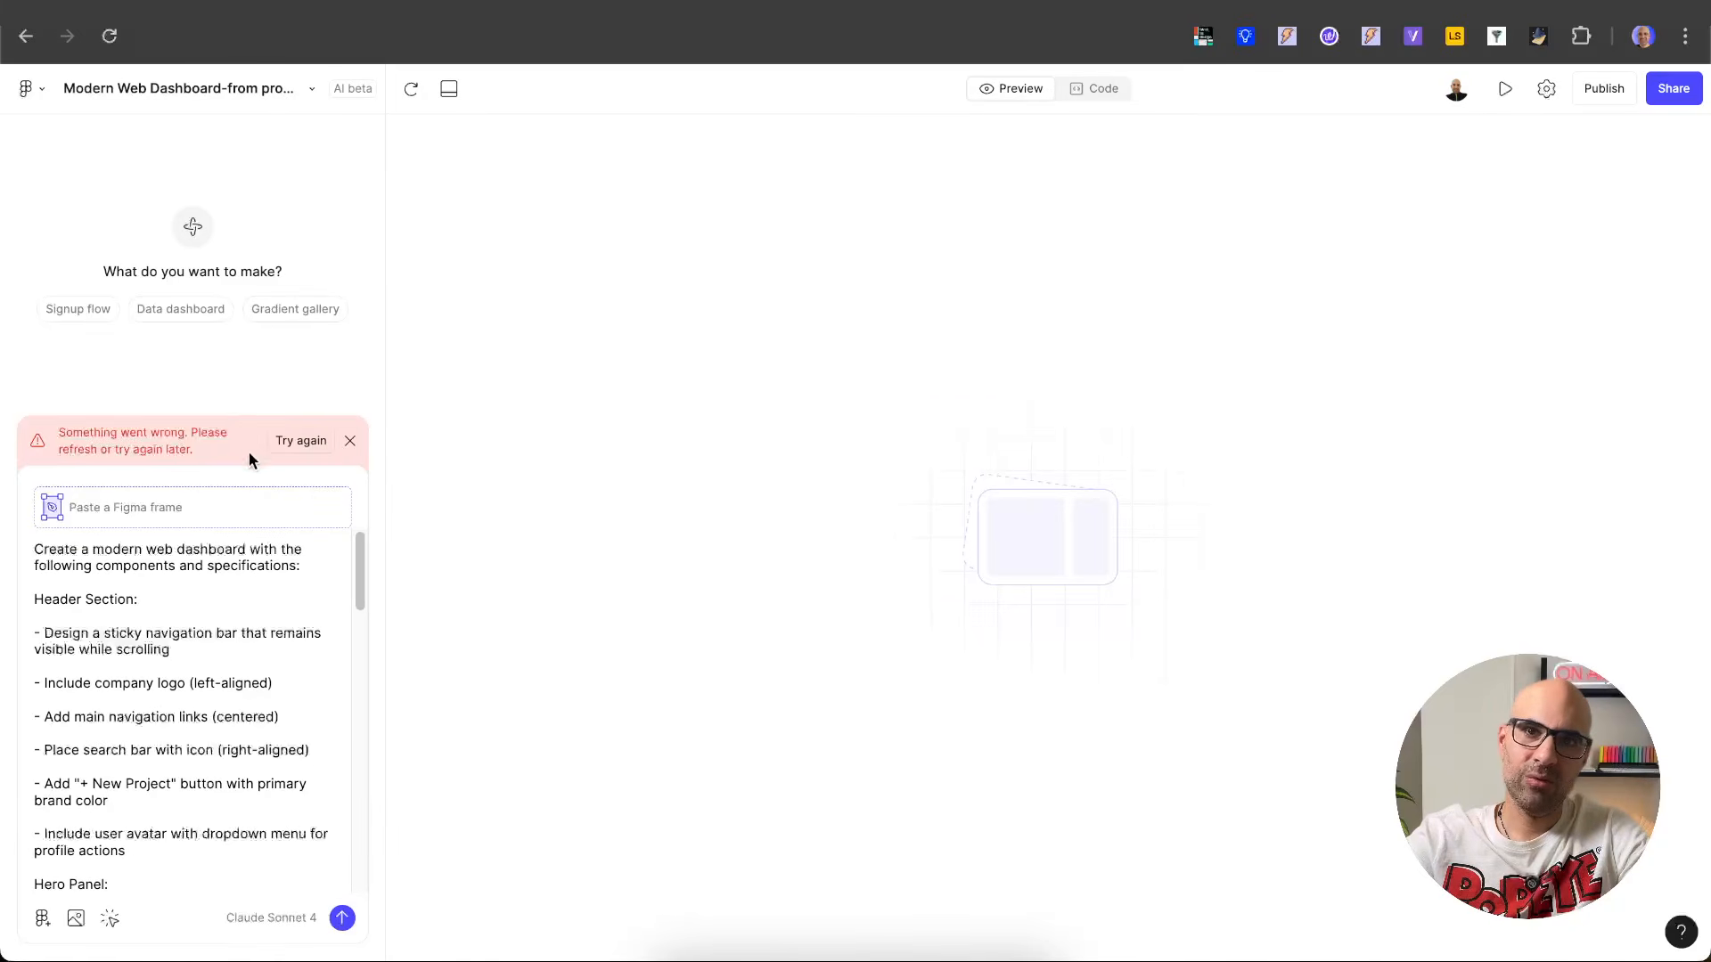
pyautogui.click(341, 919)
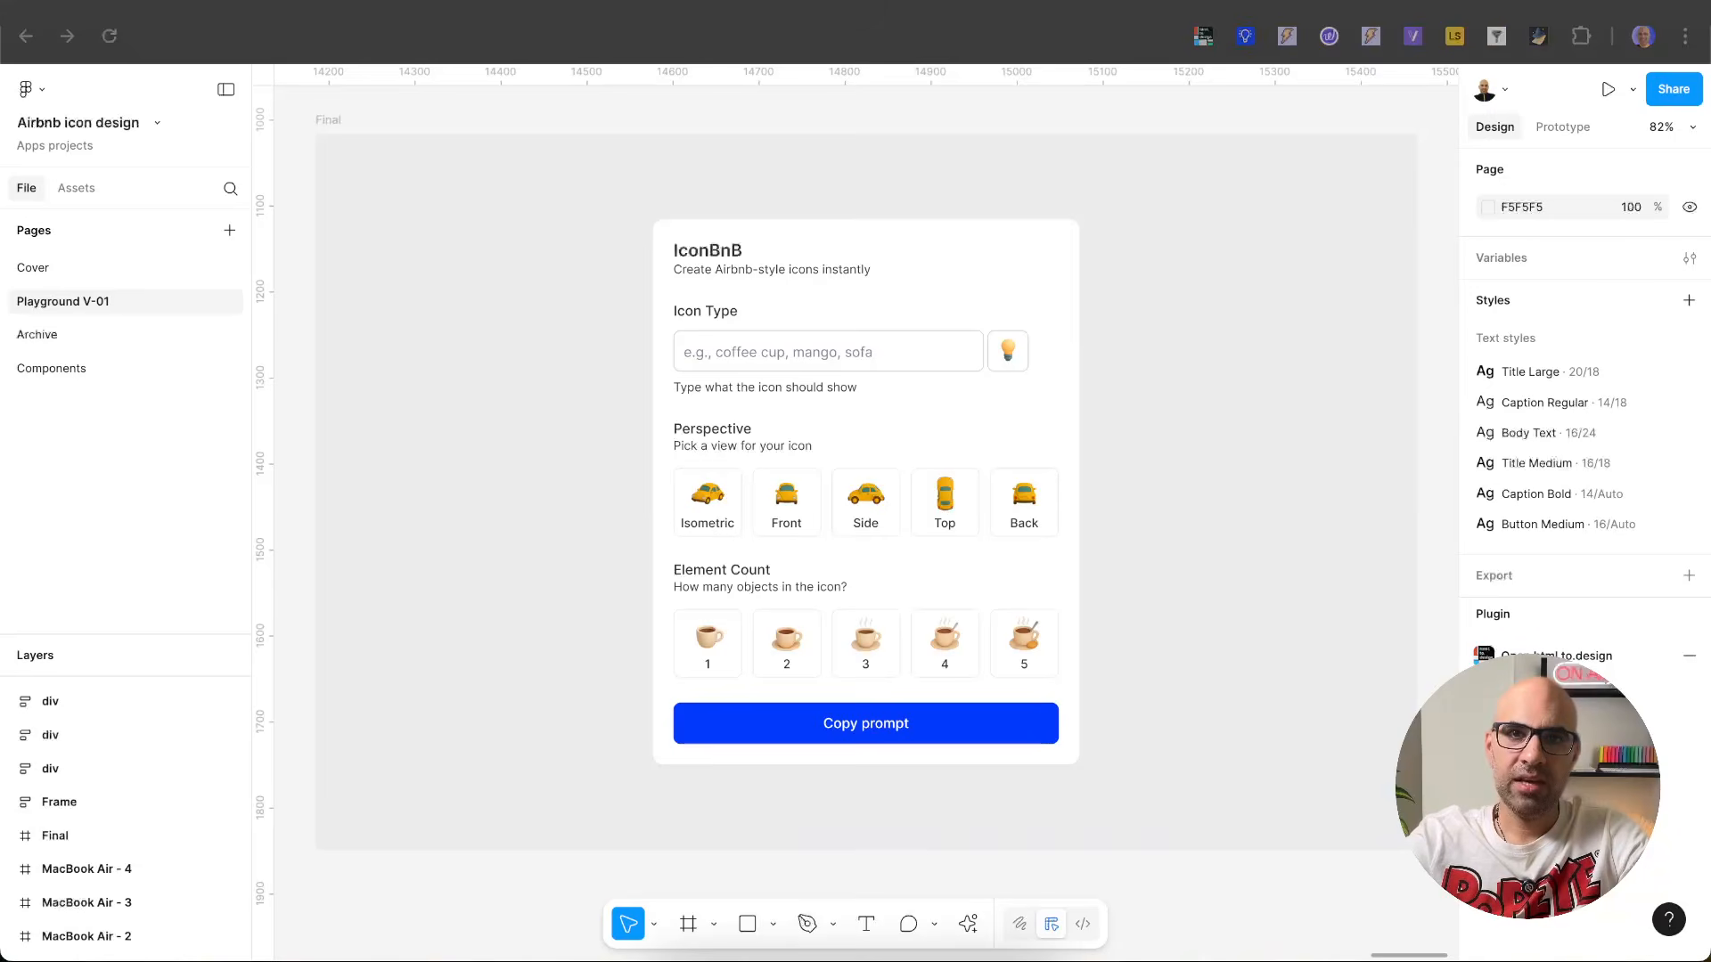
# Copy the Final frame from the Airbnb icon design file into the icon app's Make prompt and submit "Create this interface".
pyautogui.rightClick(332, 127)
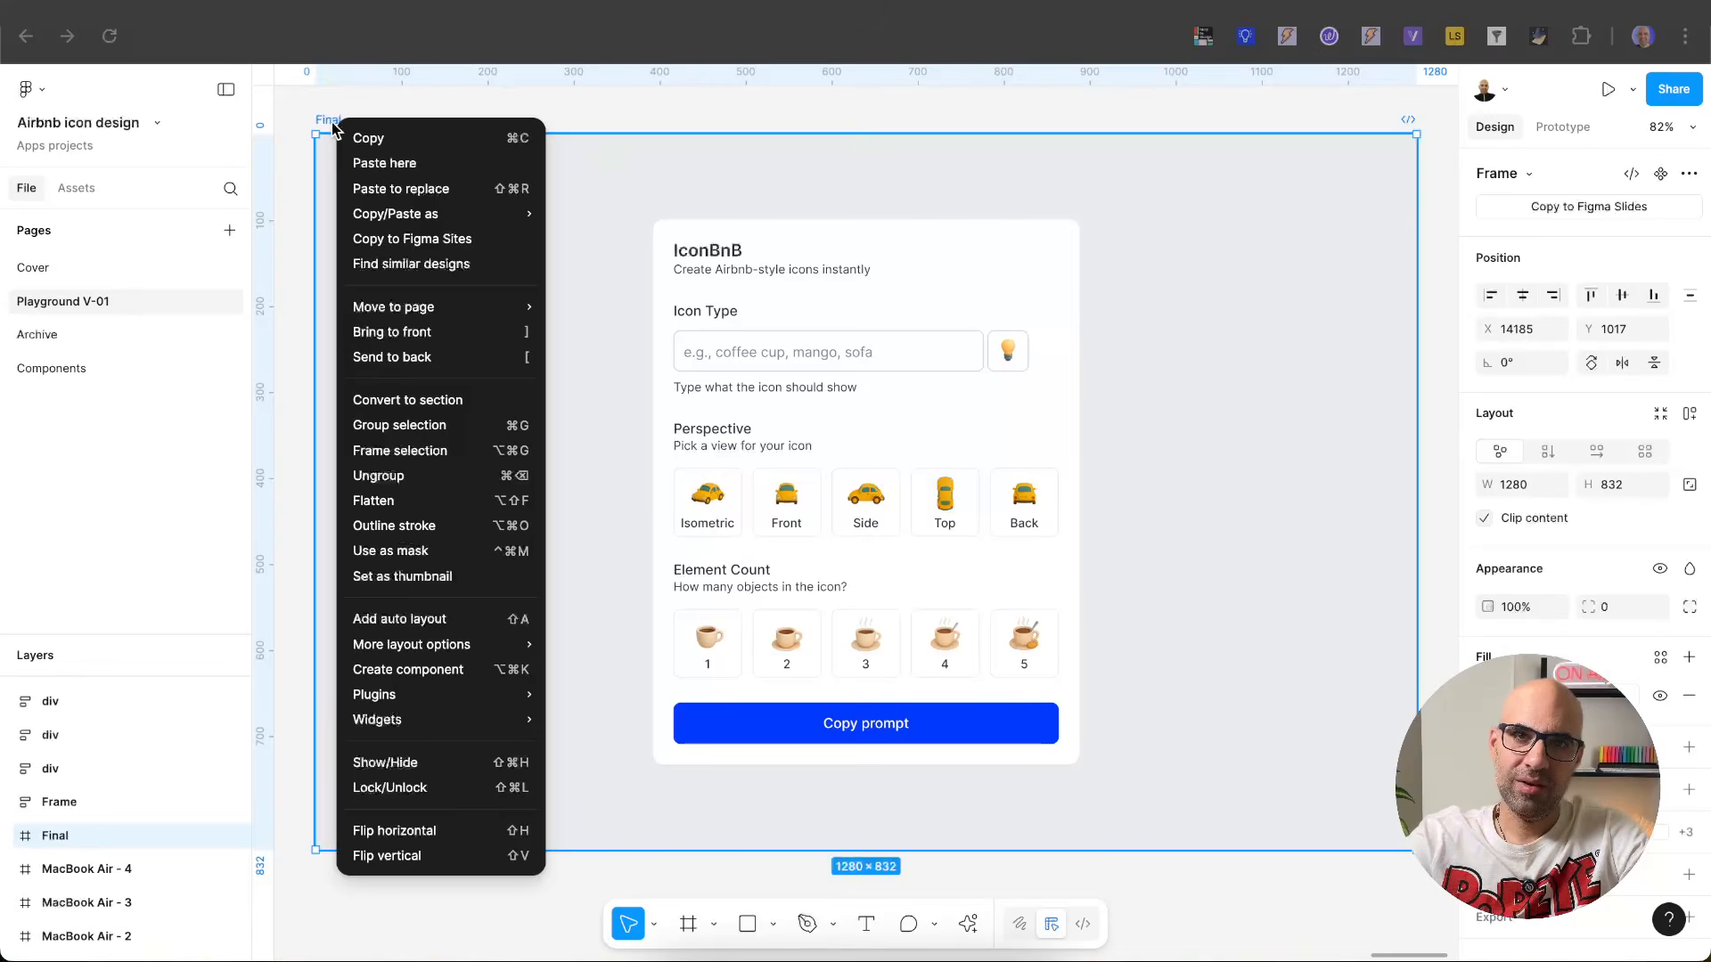
pyautogui.click(443, 140)
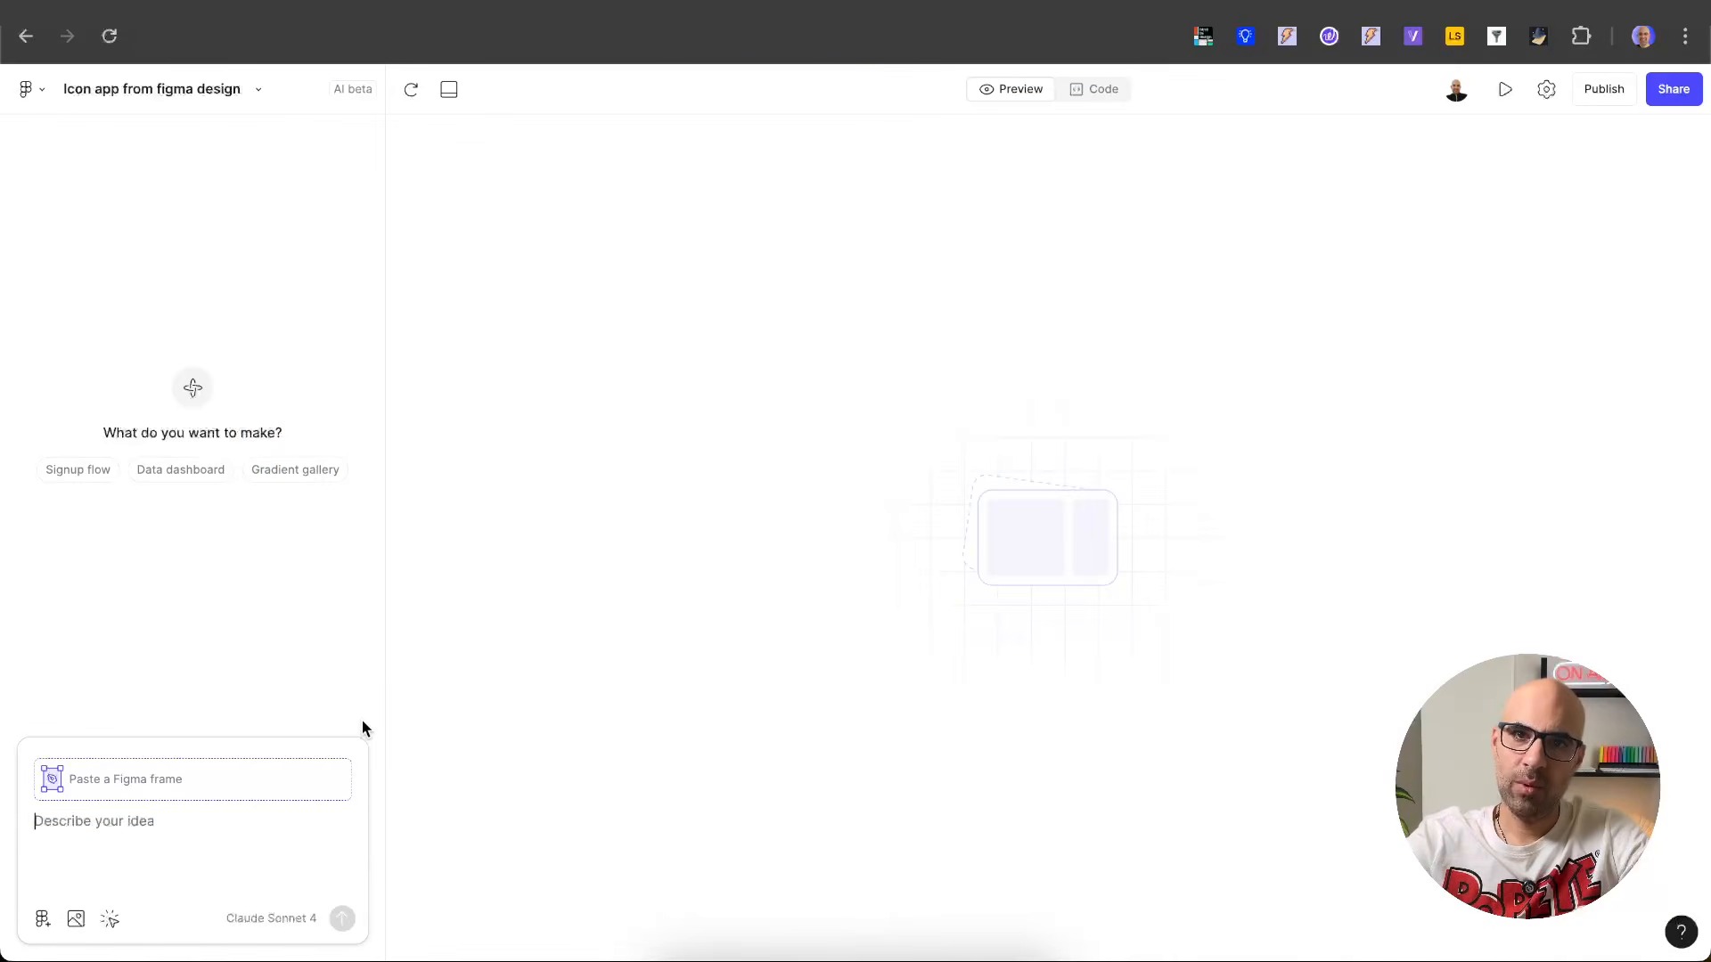
pyautogui.press('super+v')
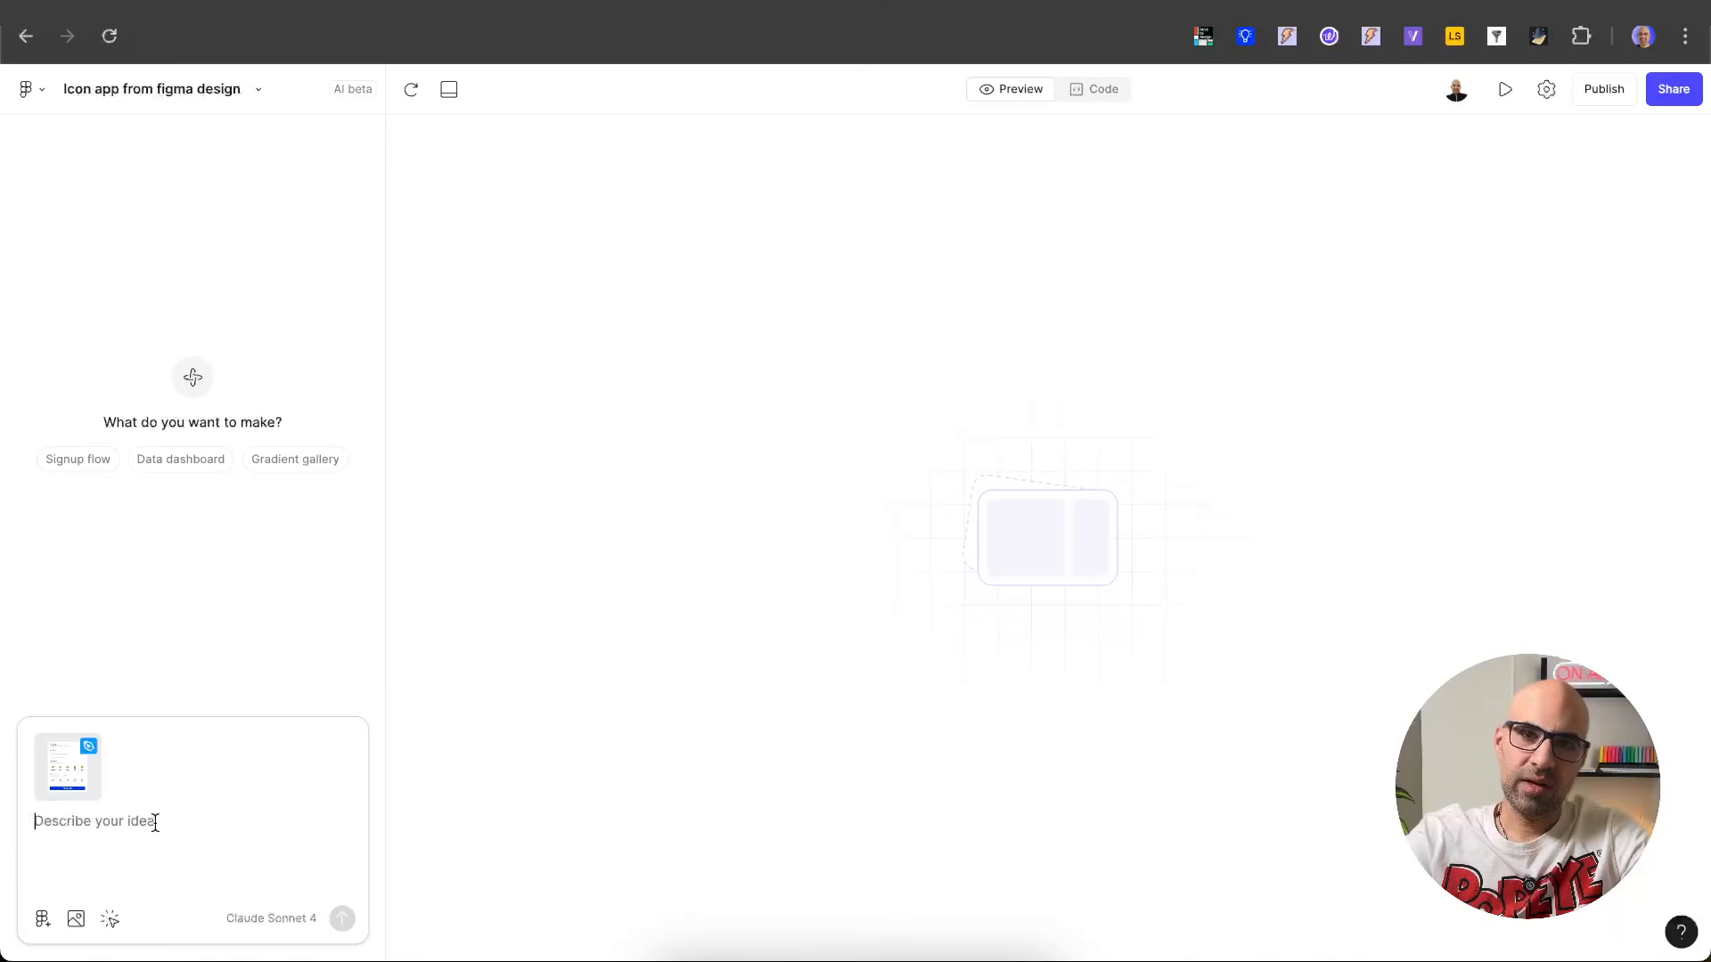
pyautogui.write('Create this interface')
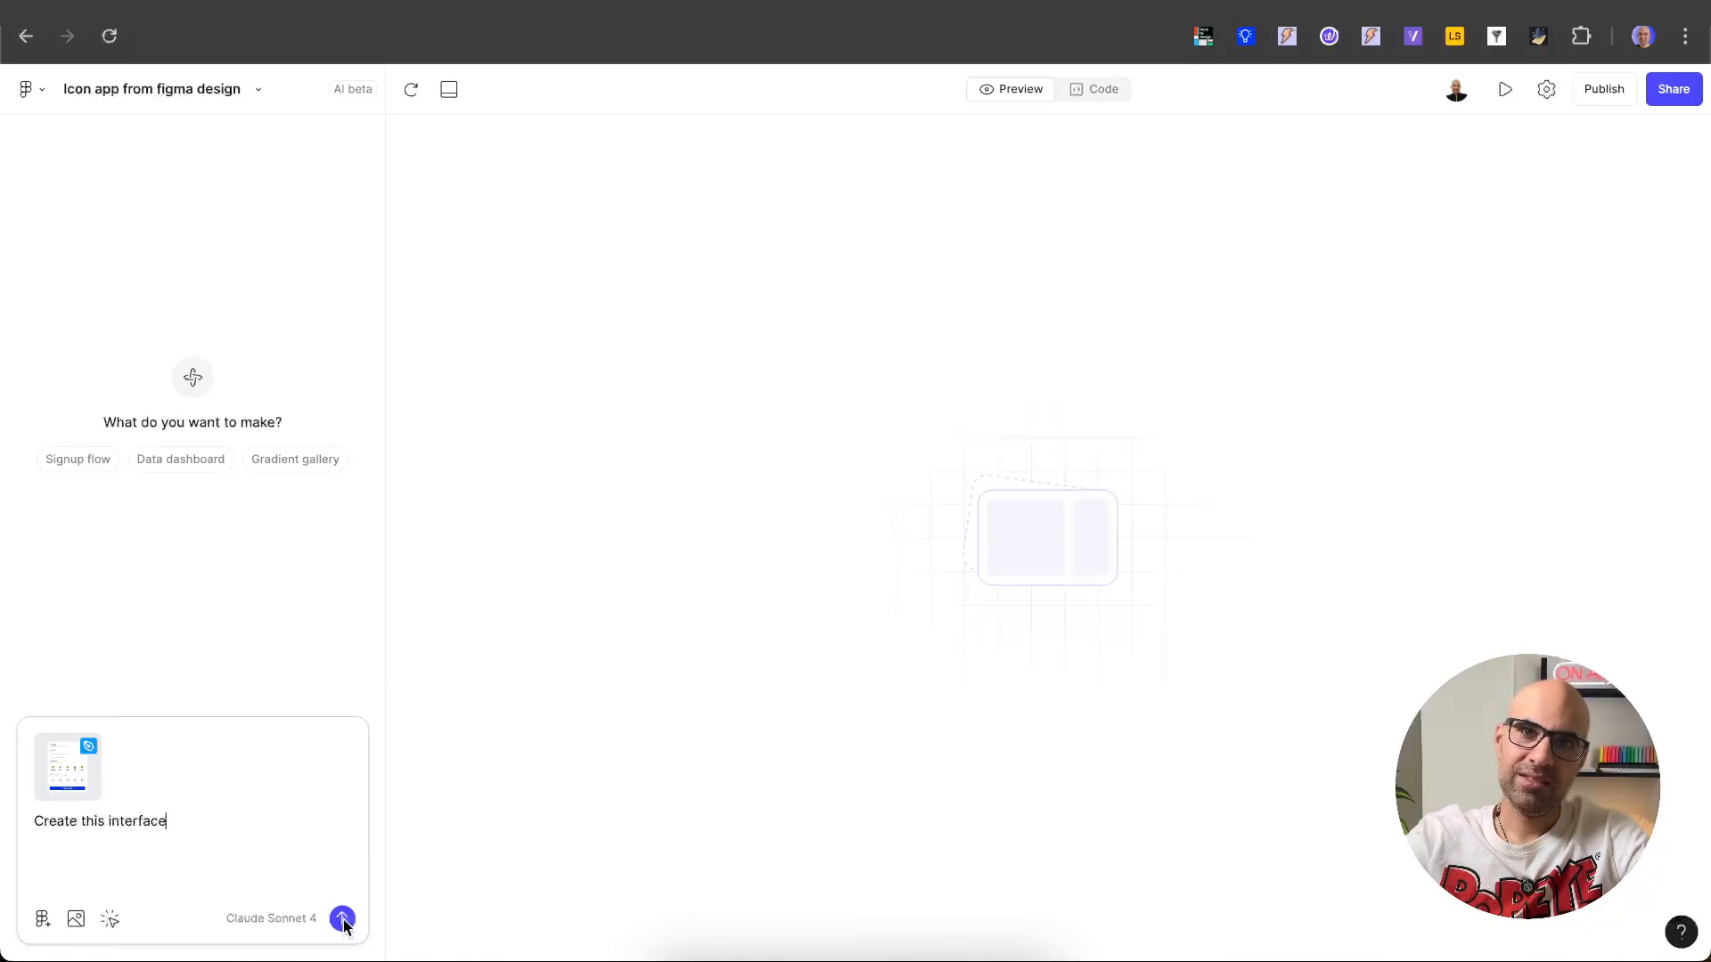
pyautogui.press('Return')
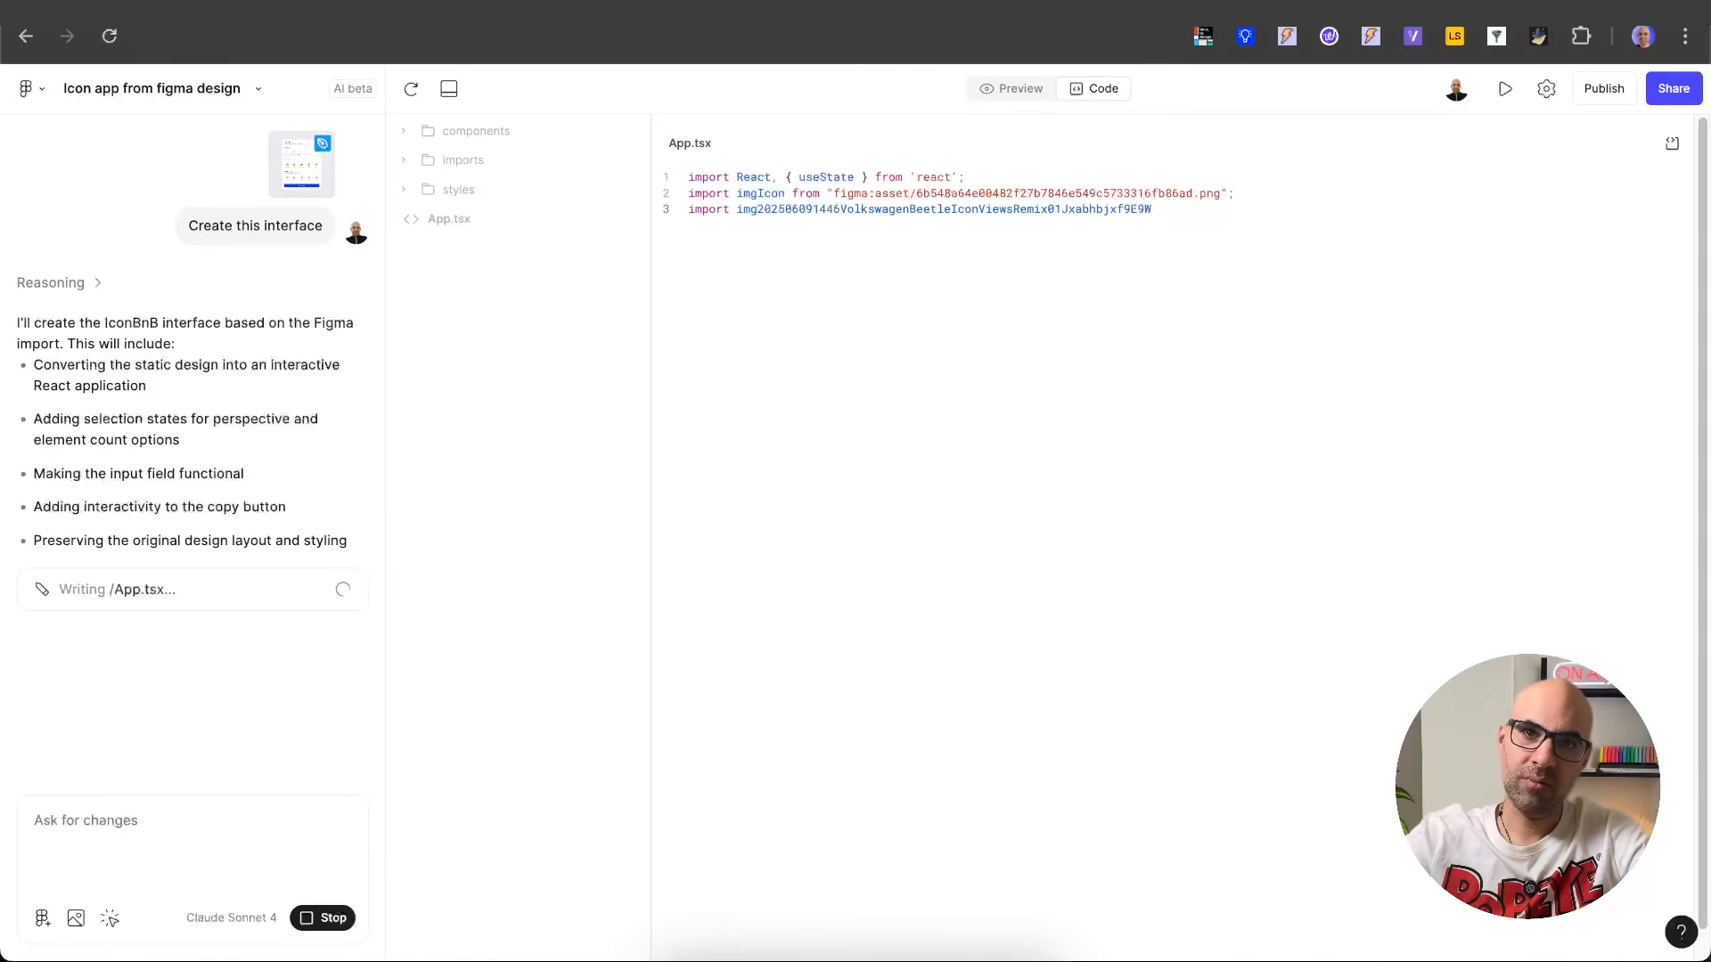
# Search the attachable designs for "Airbnb icon design" and return to the empty prompt without attaching one.
pyautogui.click(41, 918)
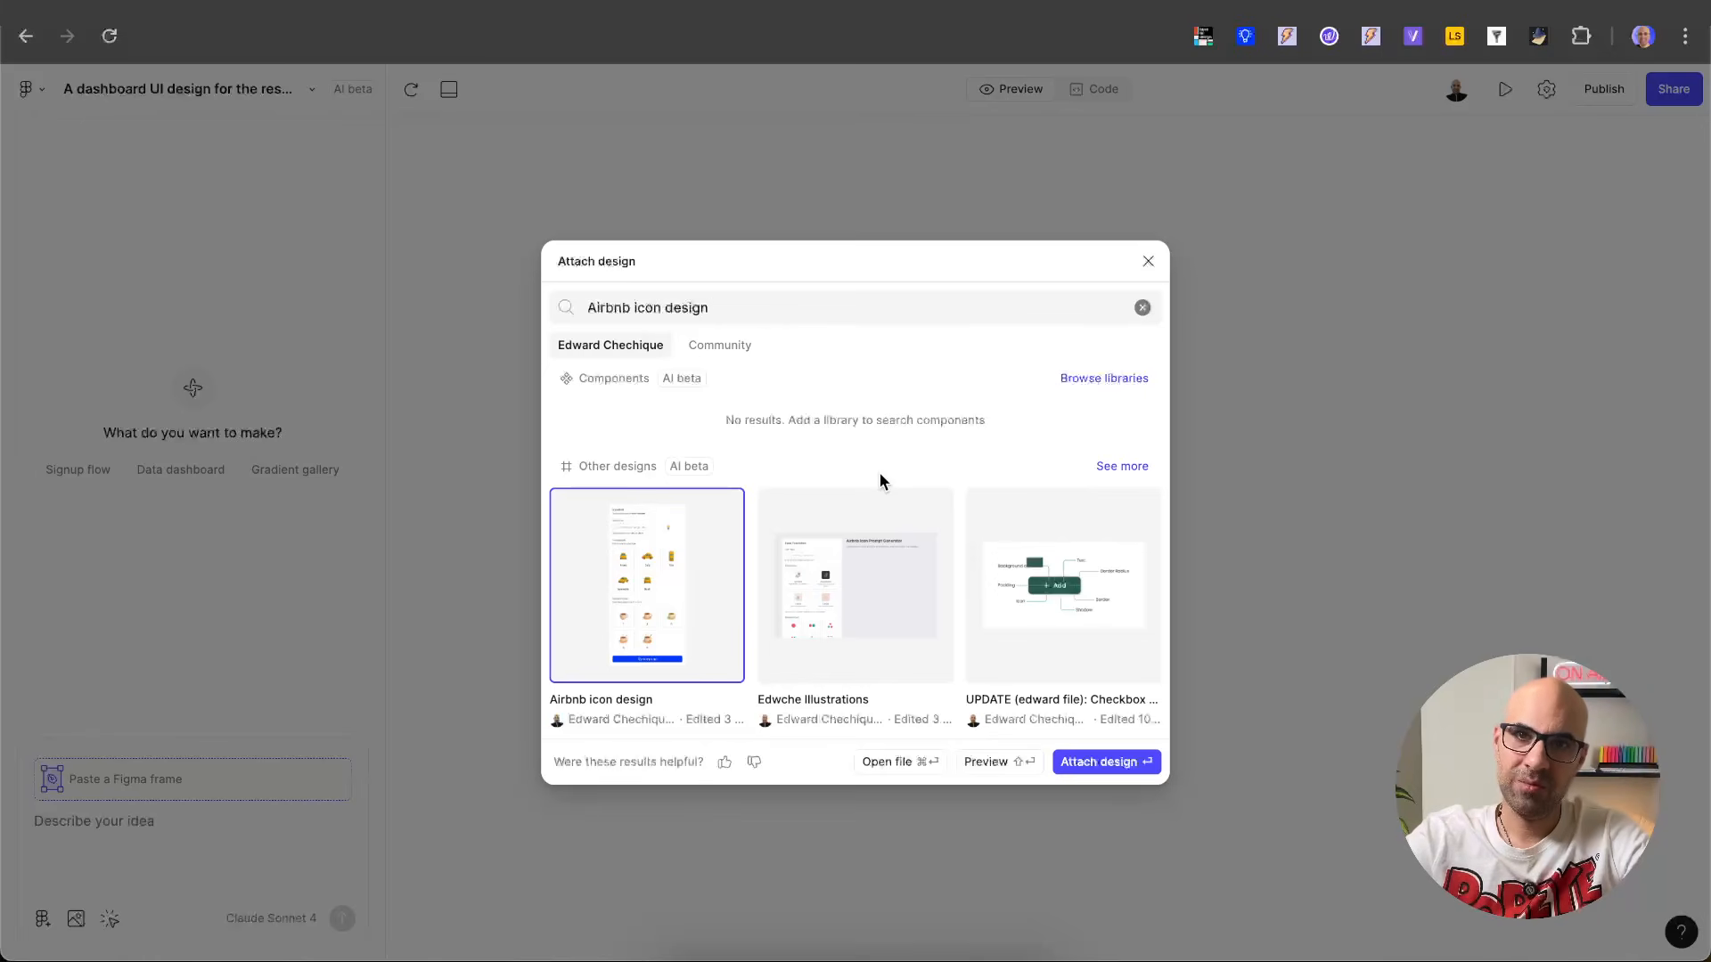
pyautogui.click(221, 836)
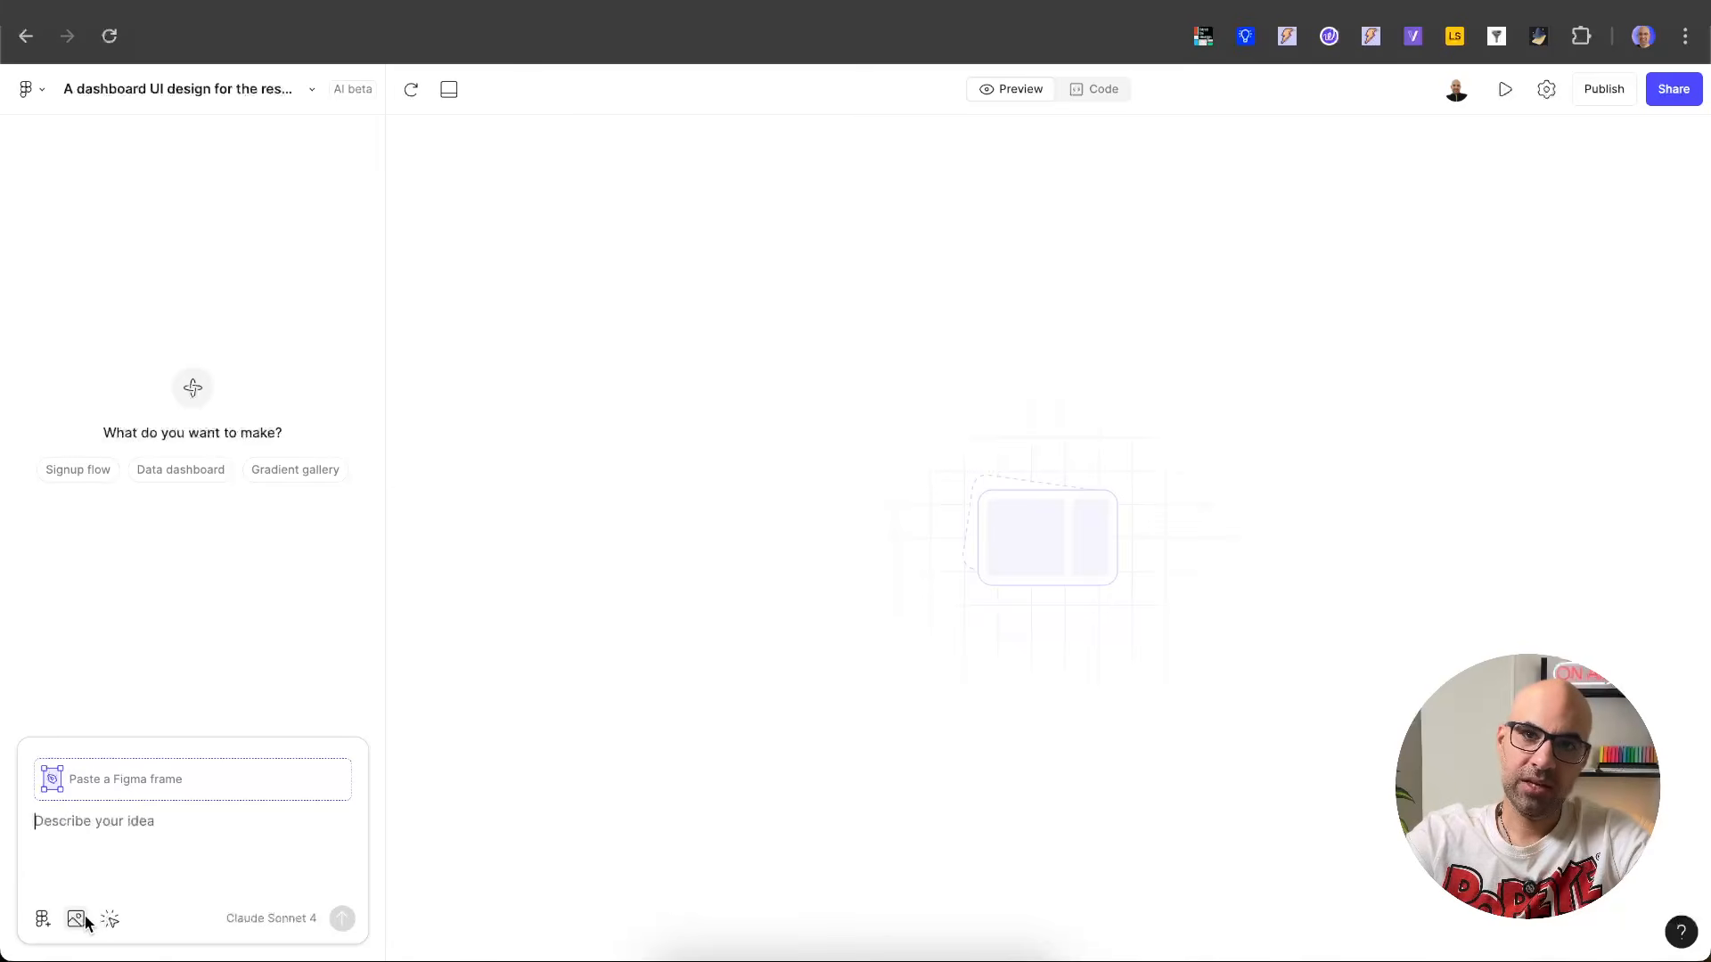
# Attach the dashboard reference image and submit "Create this dashboard UI design for the restaurant side of a delivery app.".
pyautogui.click(77, 918)
pyautogui.click(1217, 740)
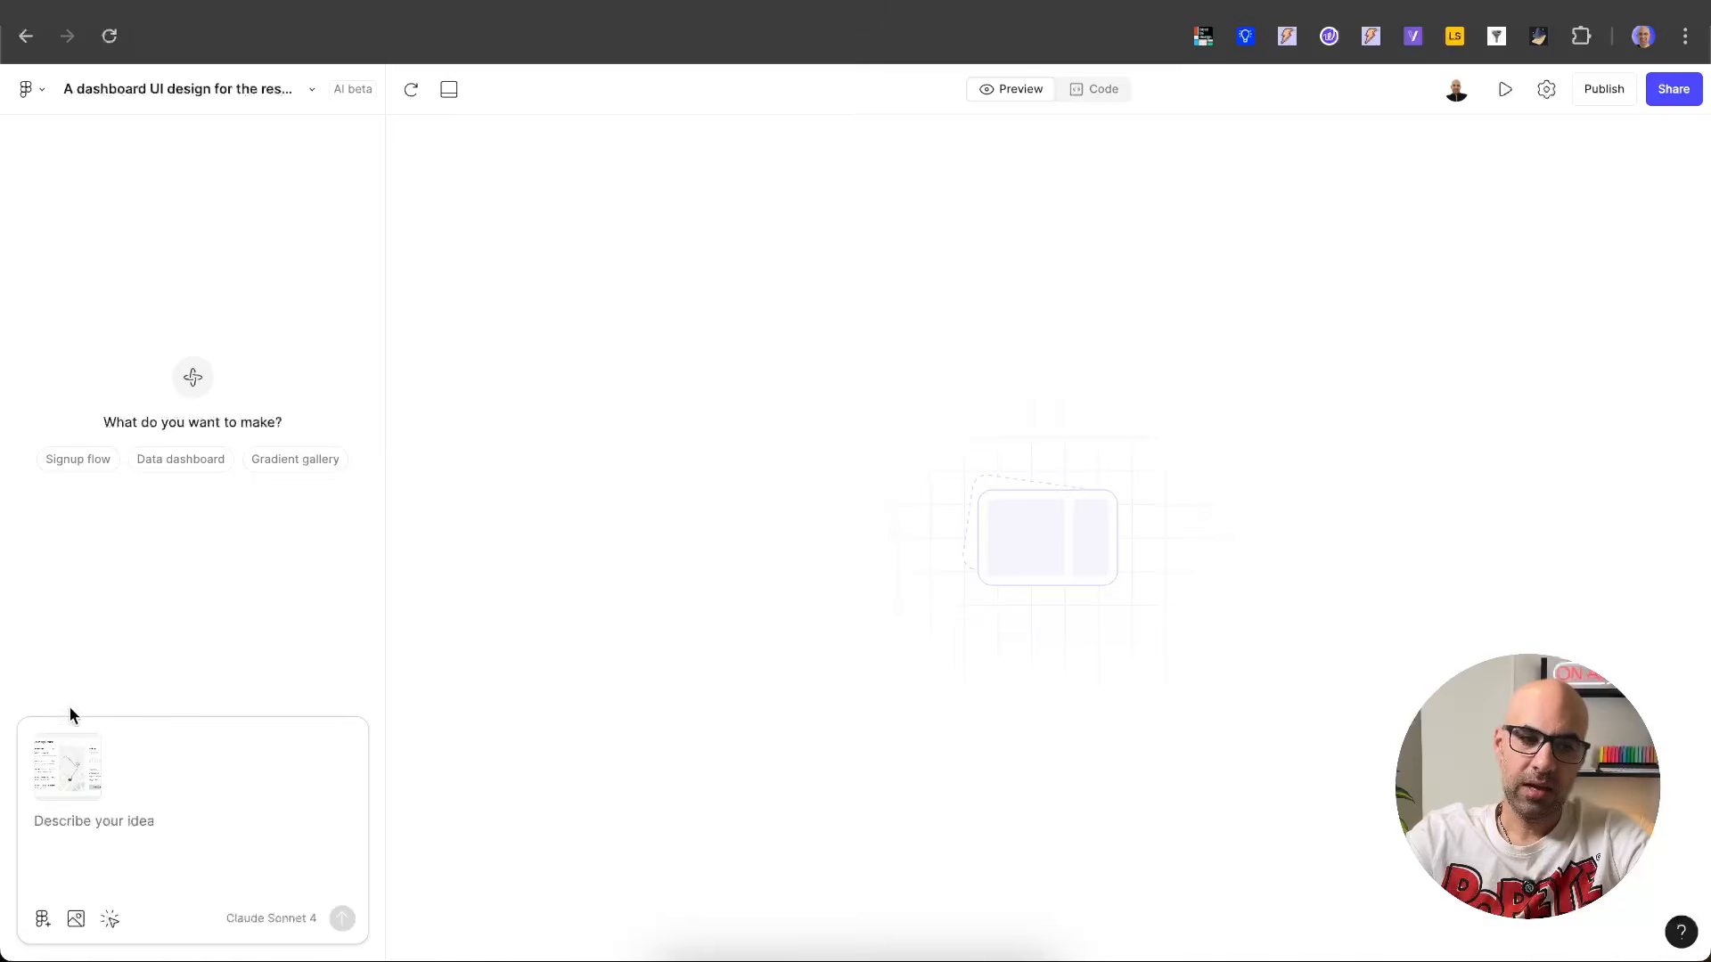
pyautogui.click(42, 840)
pyautogui.press('super+v')
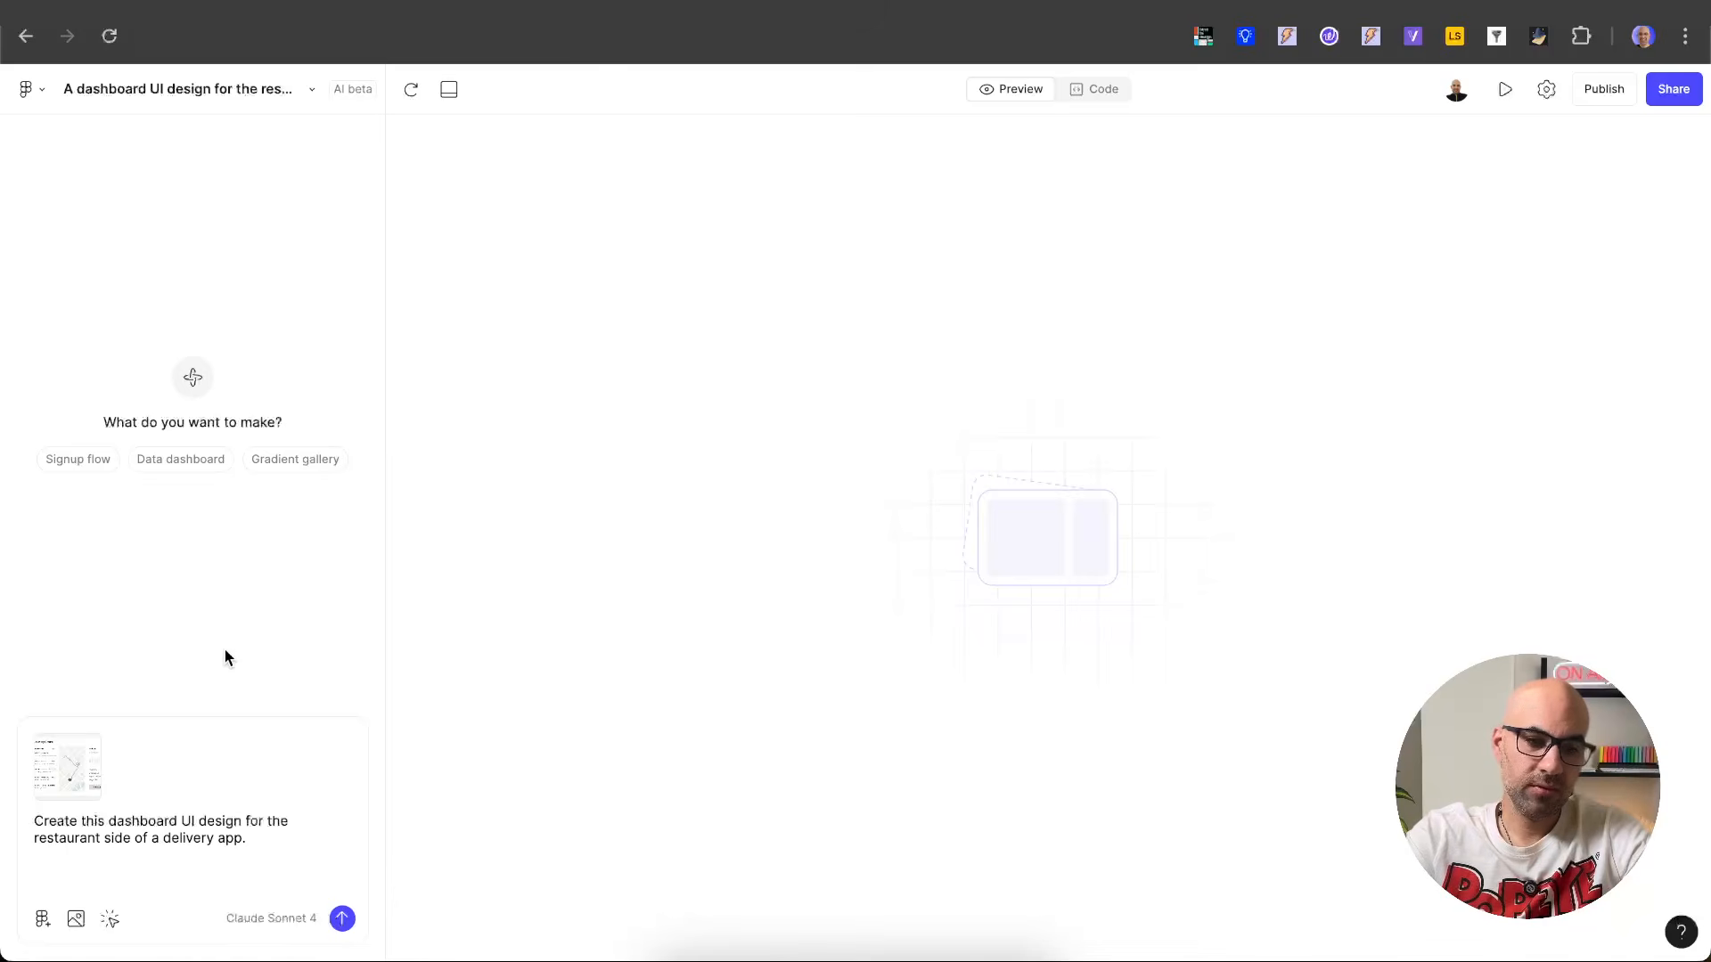
pyautogui.click(343, 919)
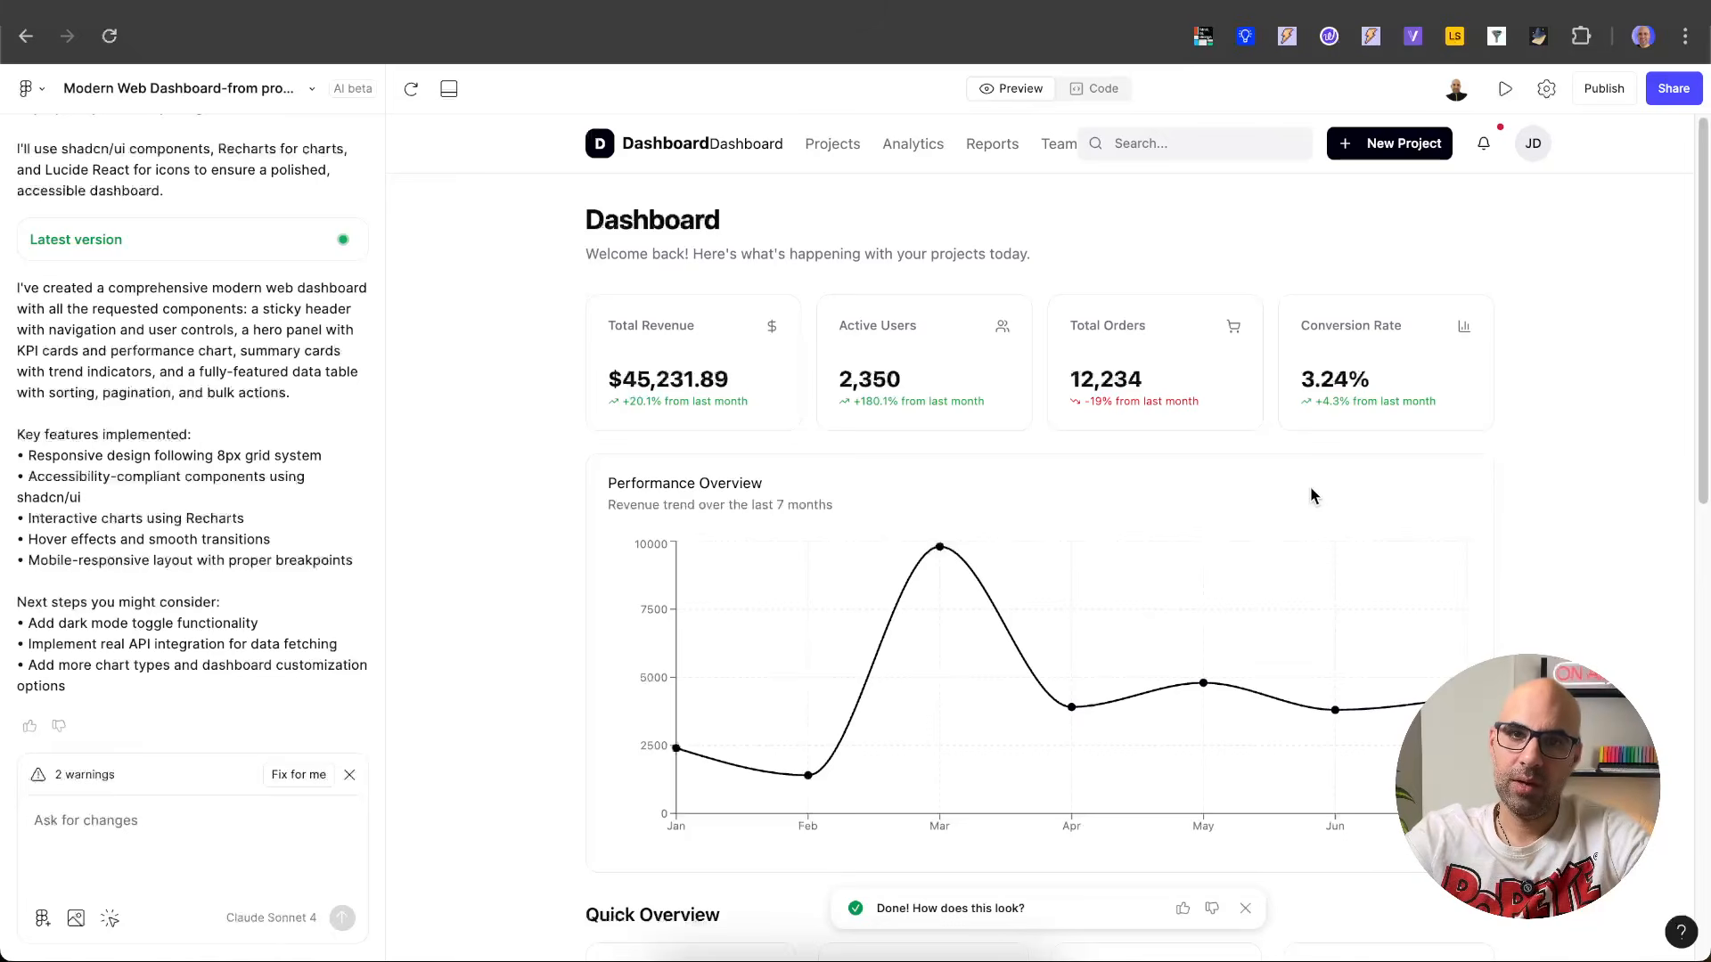
# Examine the generated web dashboard from the performance chart down through the Quick Overview cards to the Team Members table.
pyautogui.scroll(-6, 1511, 614)
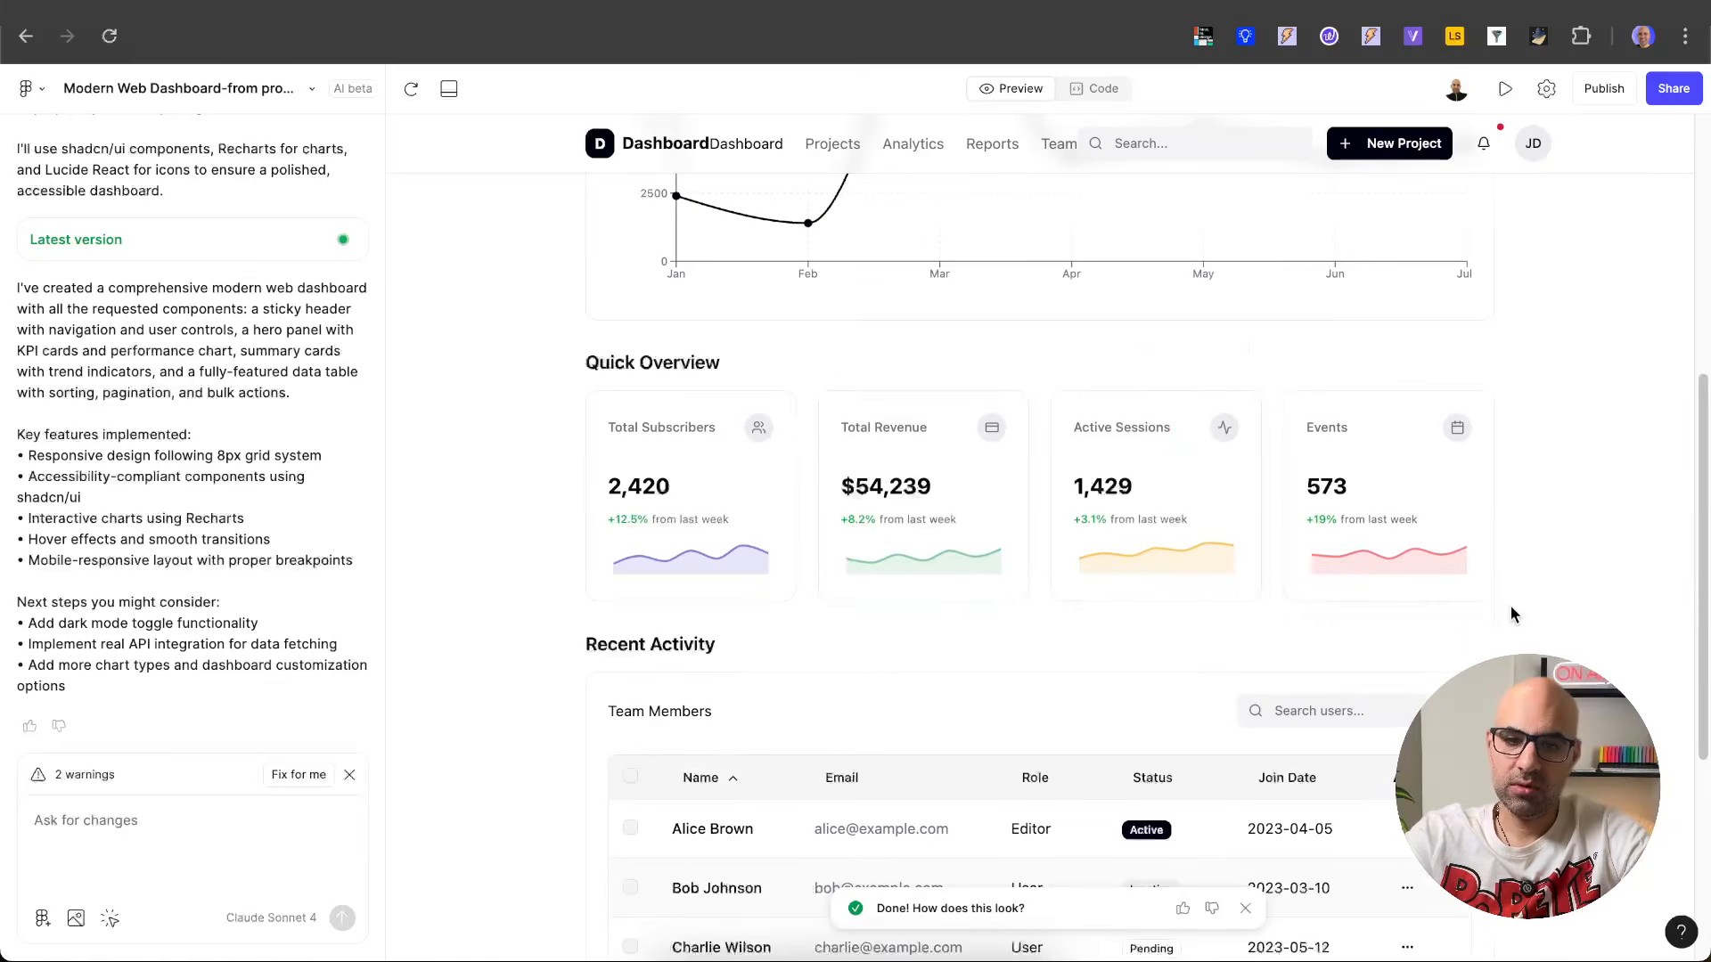
pyautogui.scroll(-4, 661, 562)
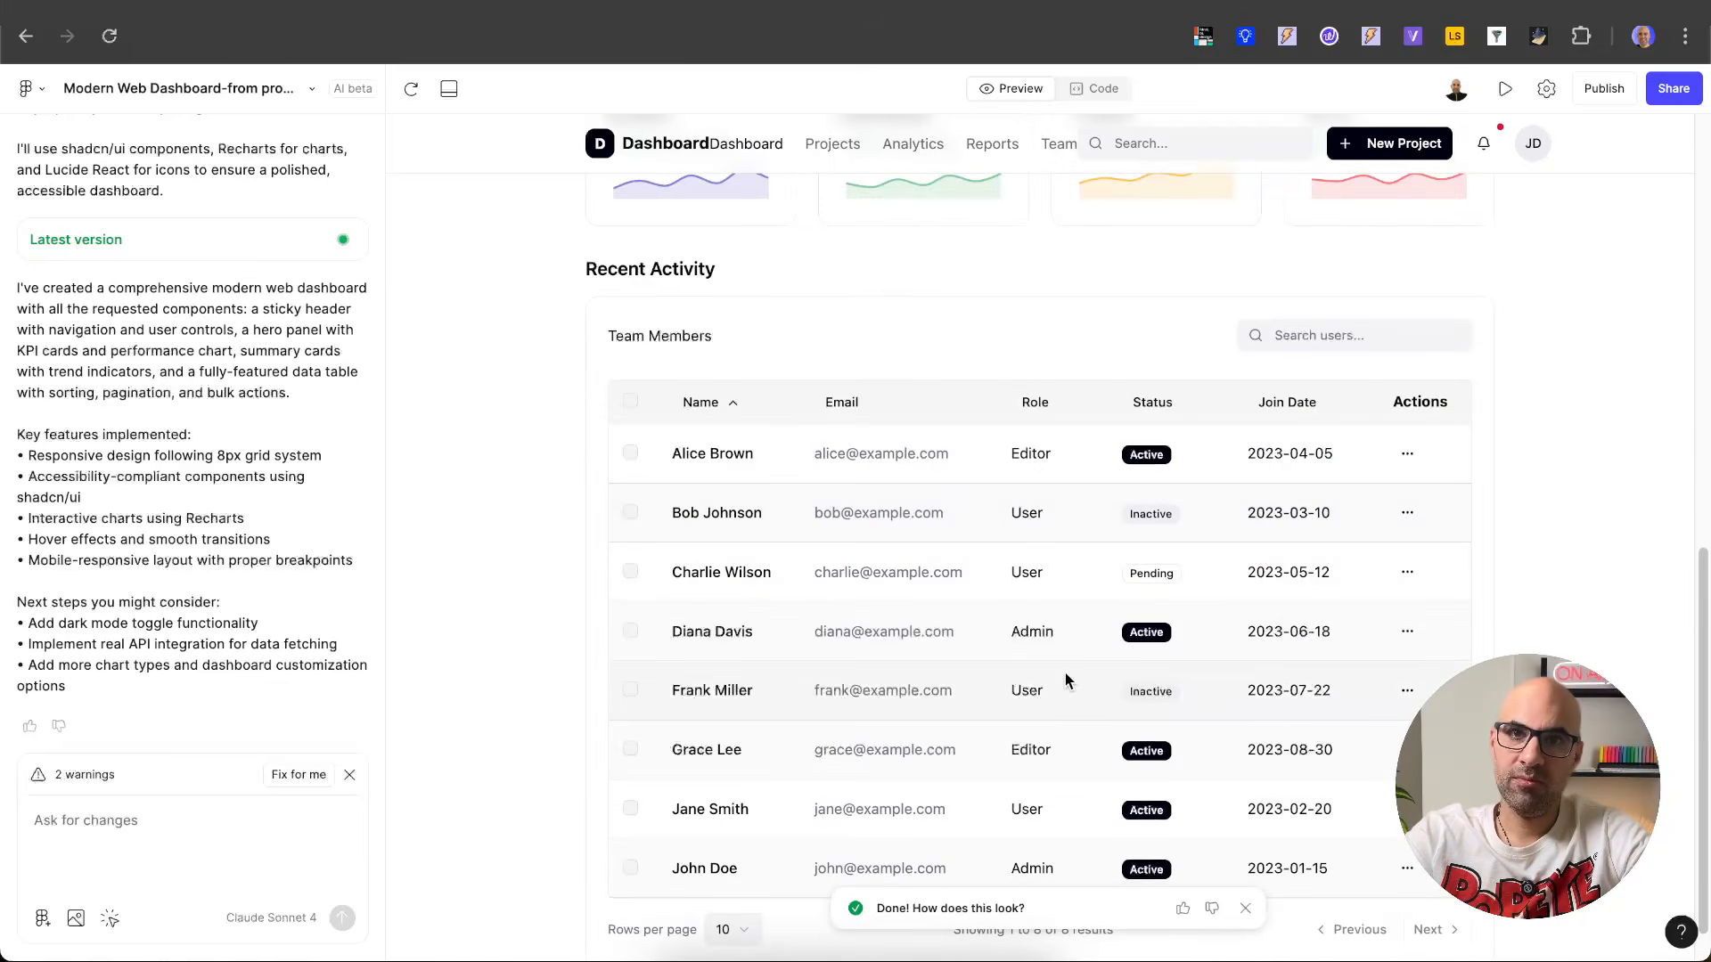
pyautogui.scroll(-1, 1066, 679)
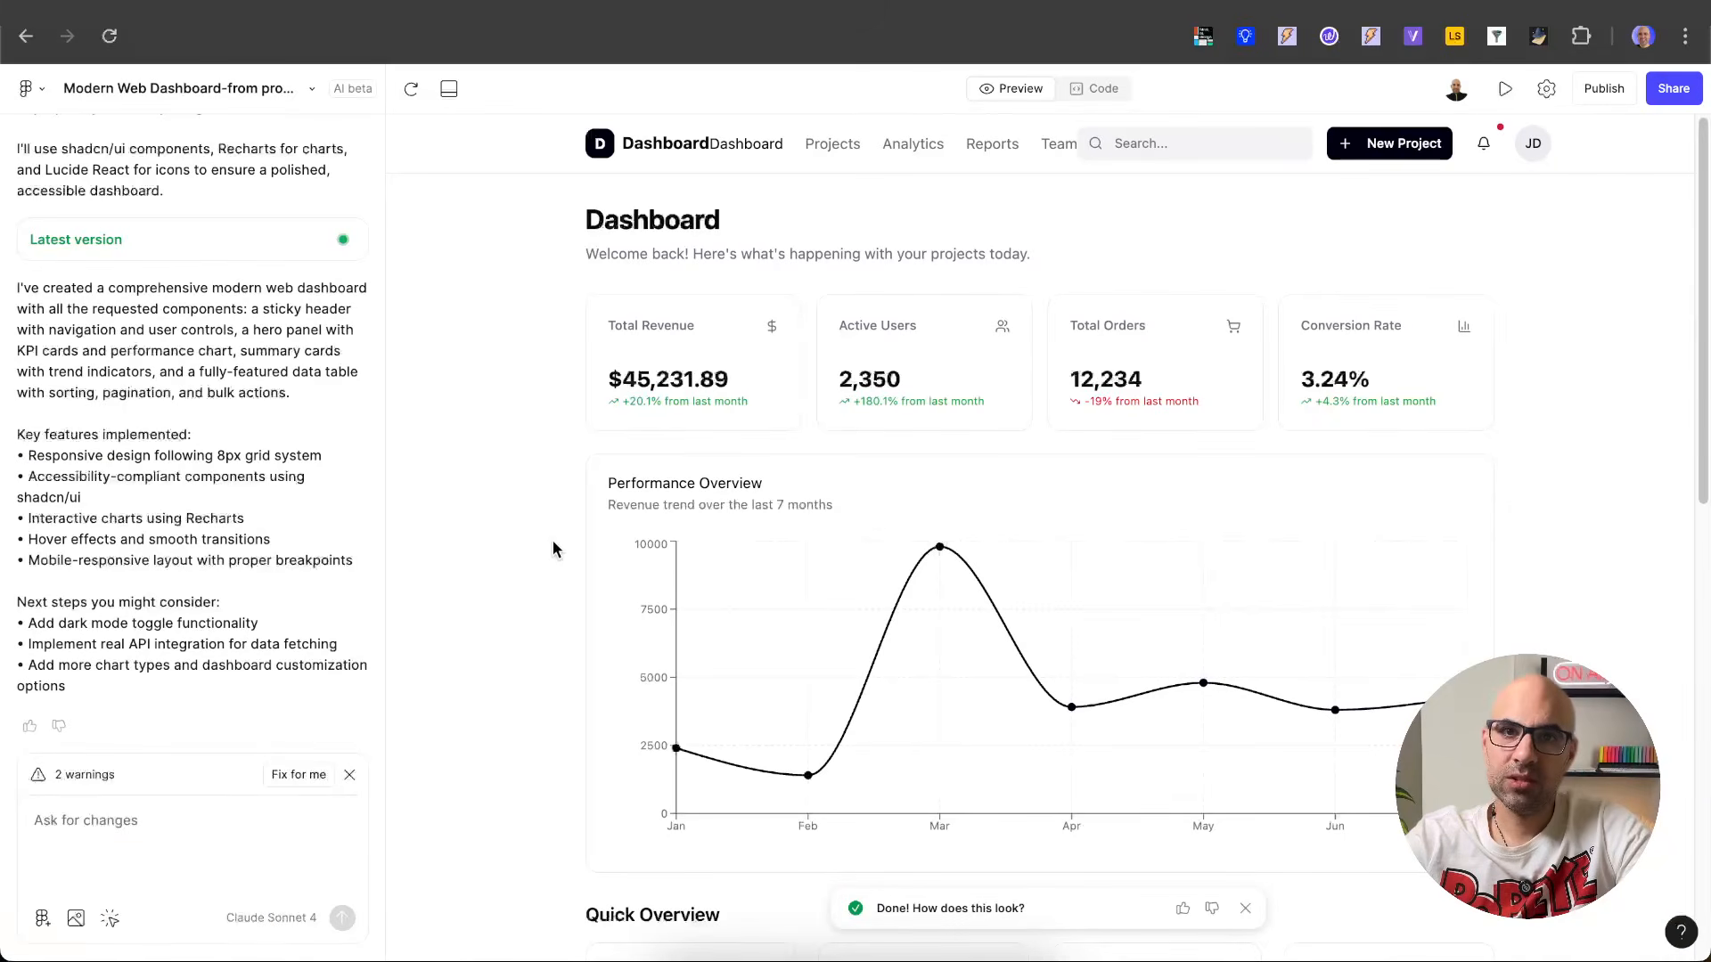
# Select the metric values in the dashboard's upper cards and set their font to Lora at size 32.
pyautogui.click(120, 925)
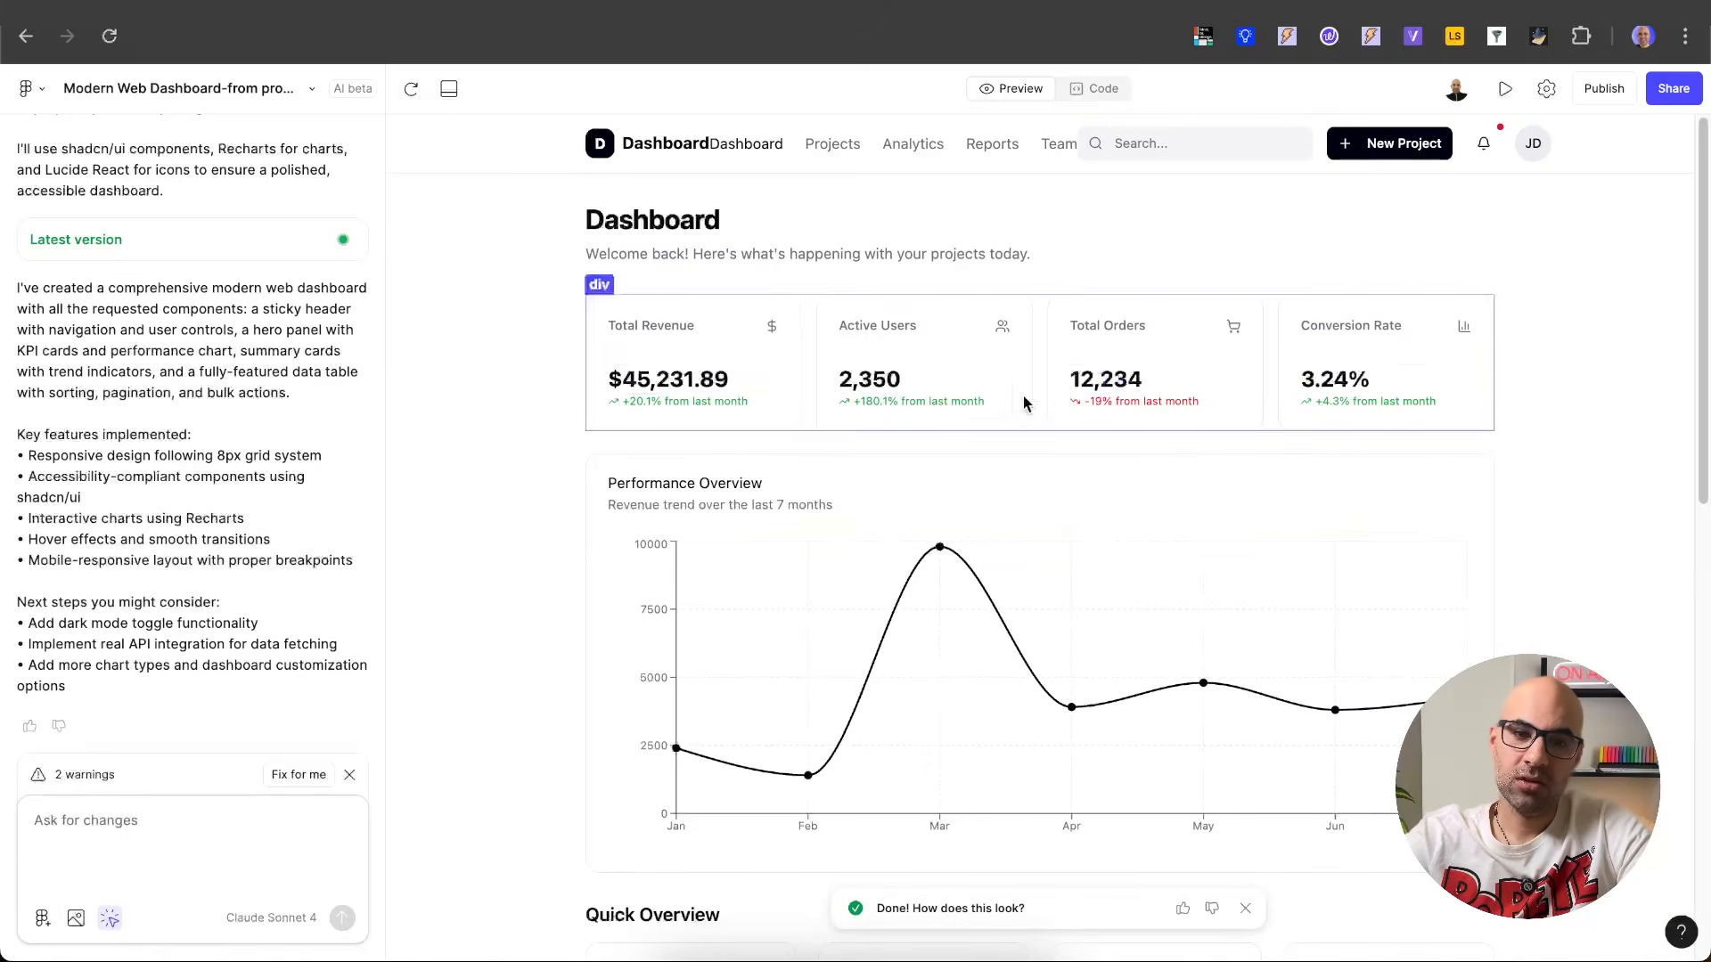
pyautogui.click(705, 383)
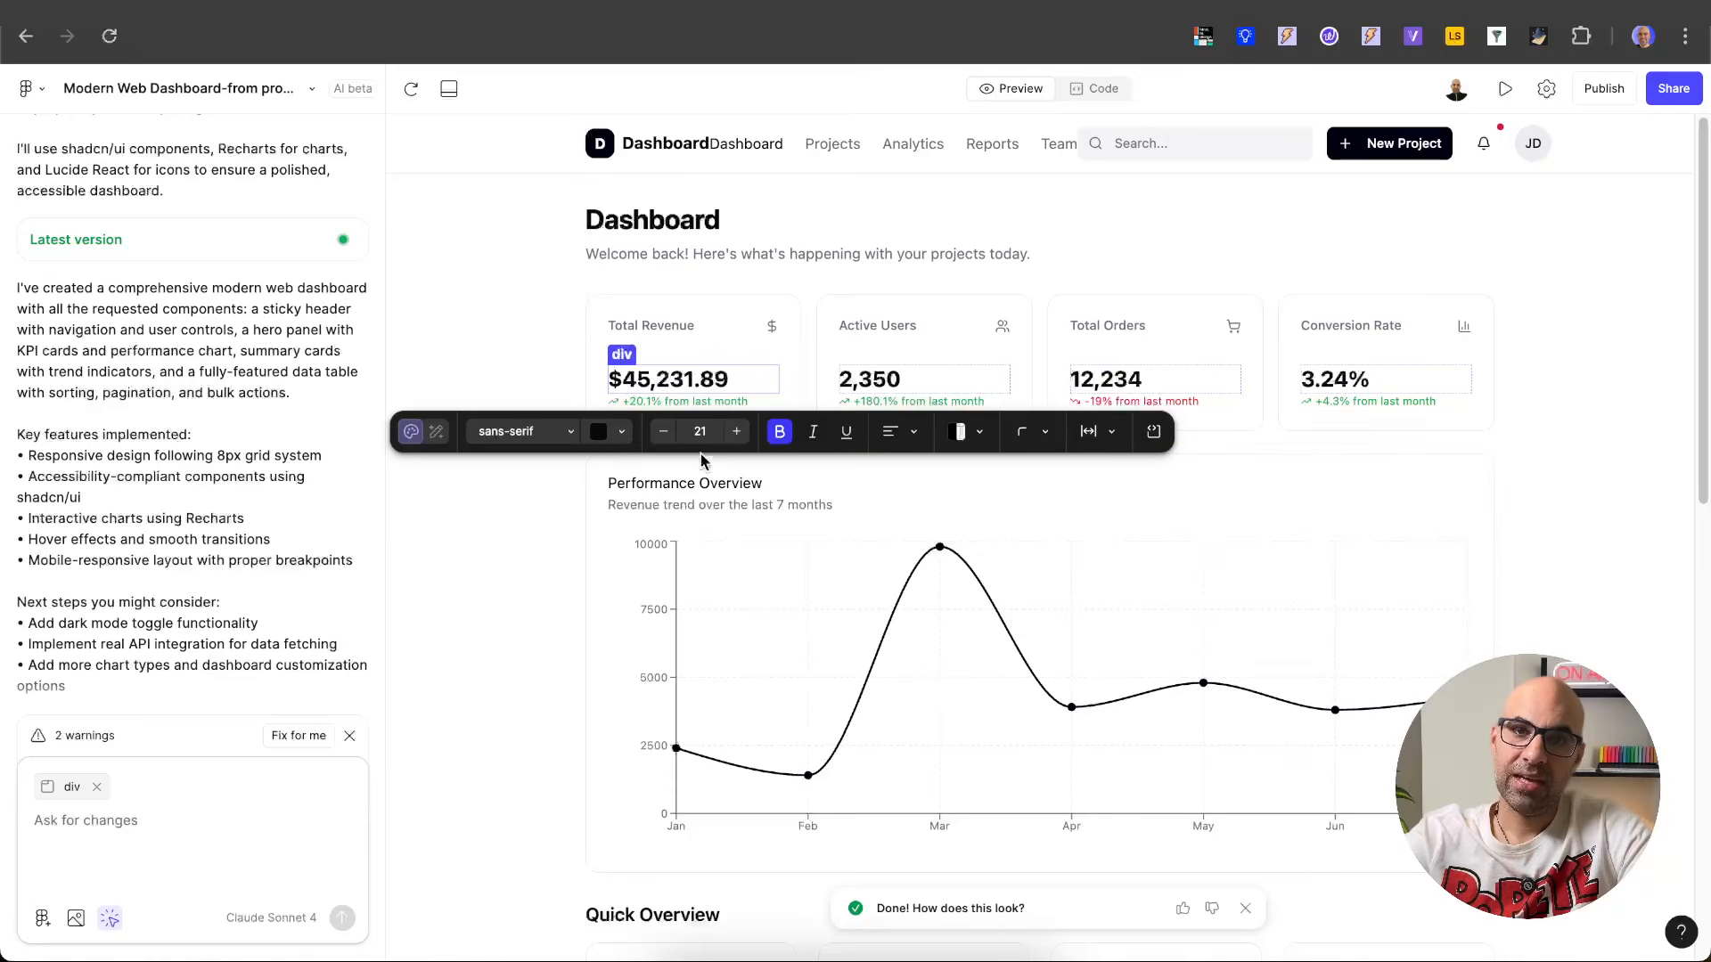
pyautogui.click(574, 433)
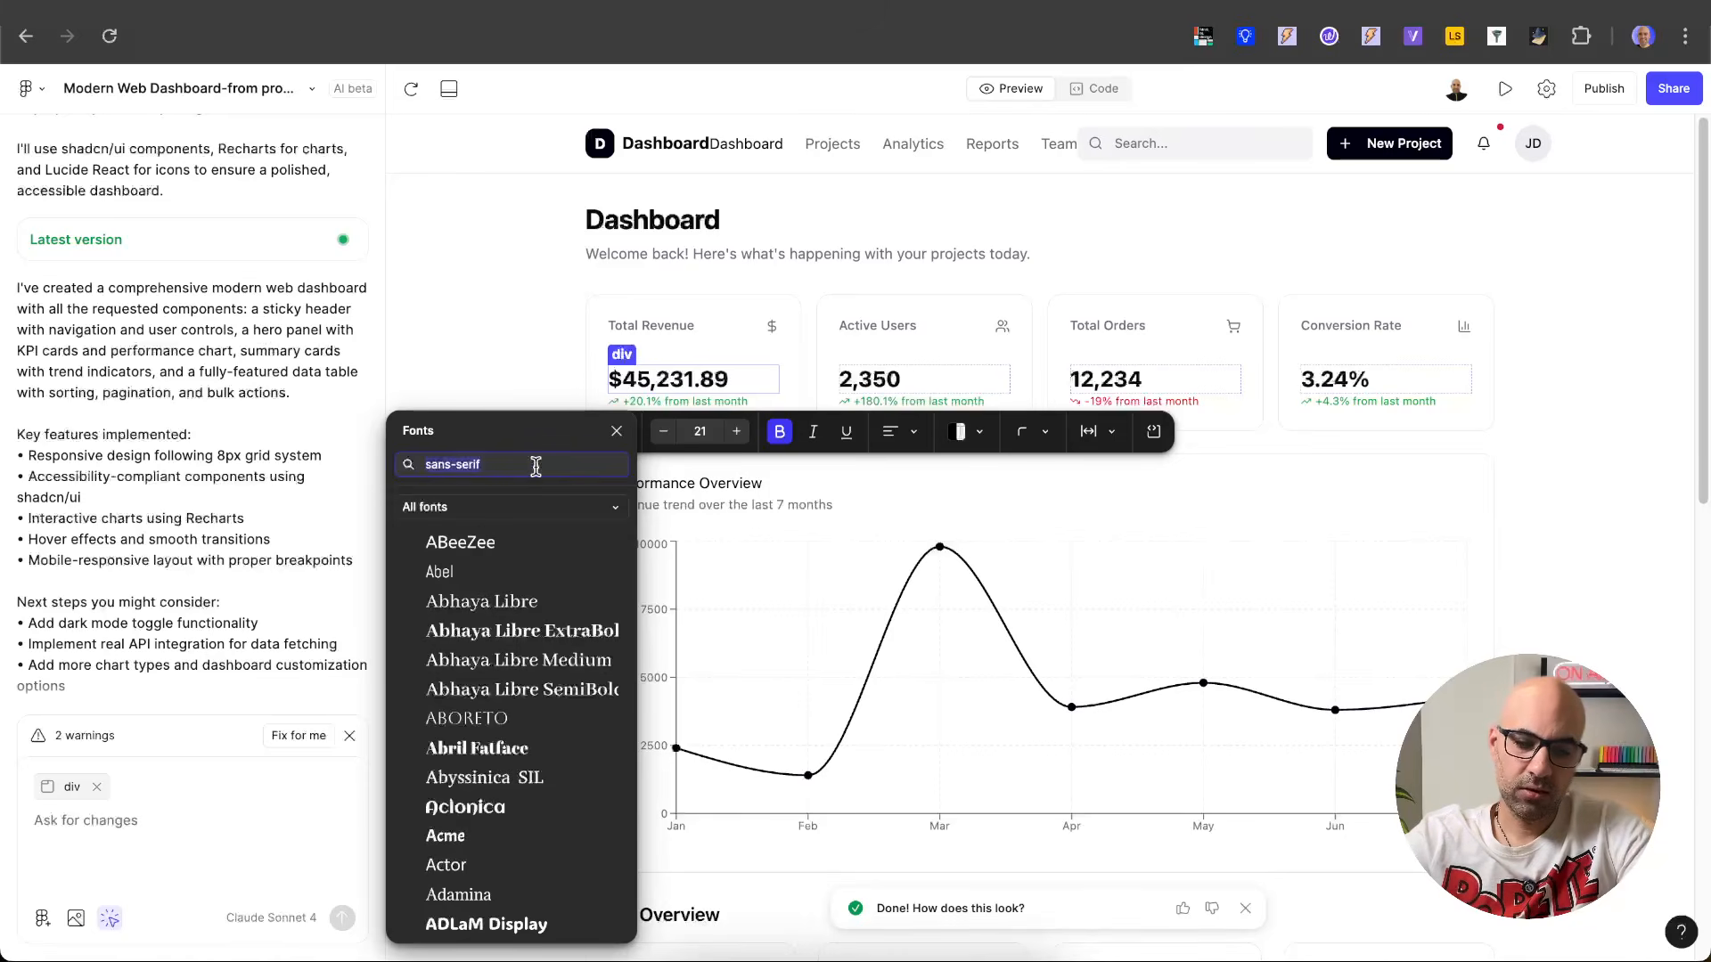
pyautogui.write('lora')
pyautogui.click(527, 509)
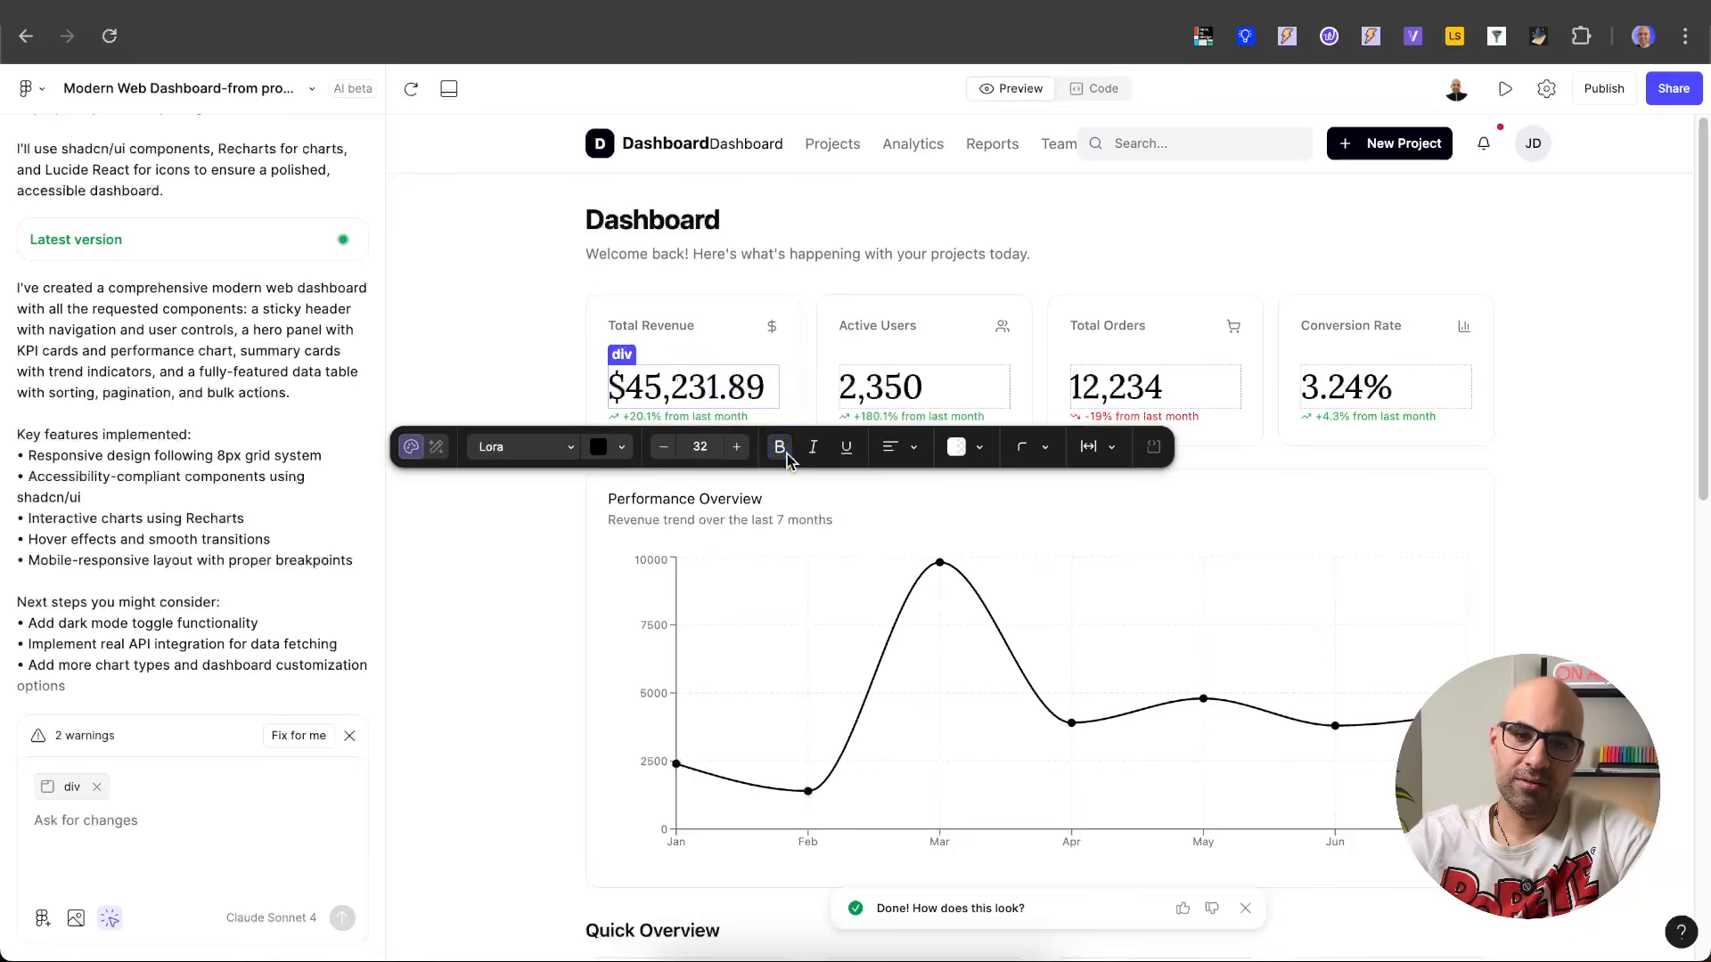
# Try centred alignment and a red E80202 background on the bold metric values, and open their spacing options.
pyautogui.click(911, 457)
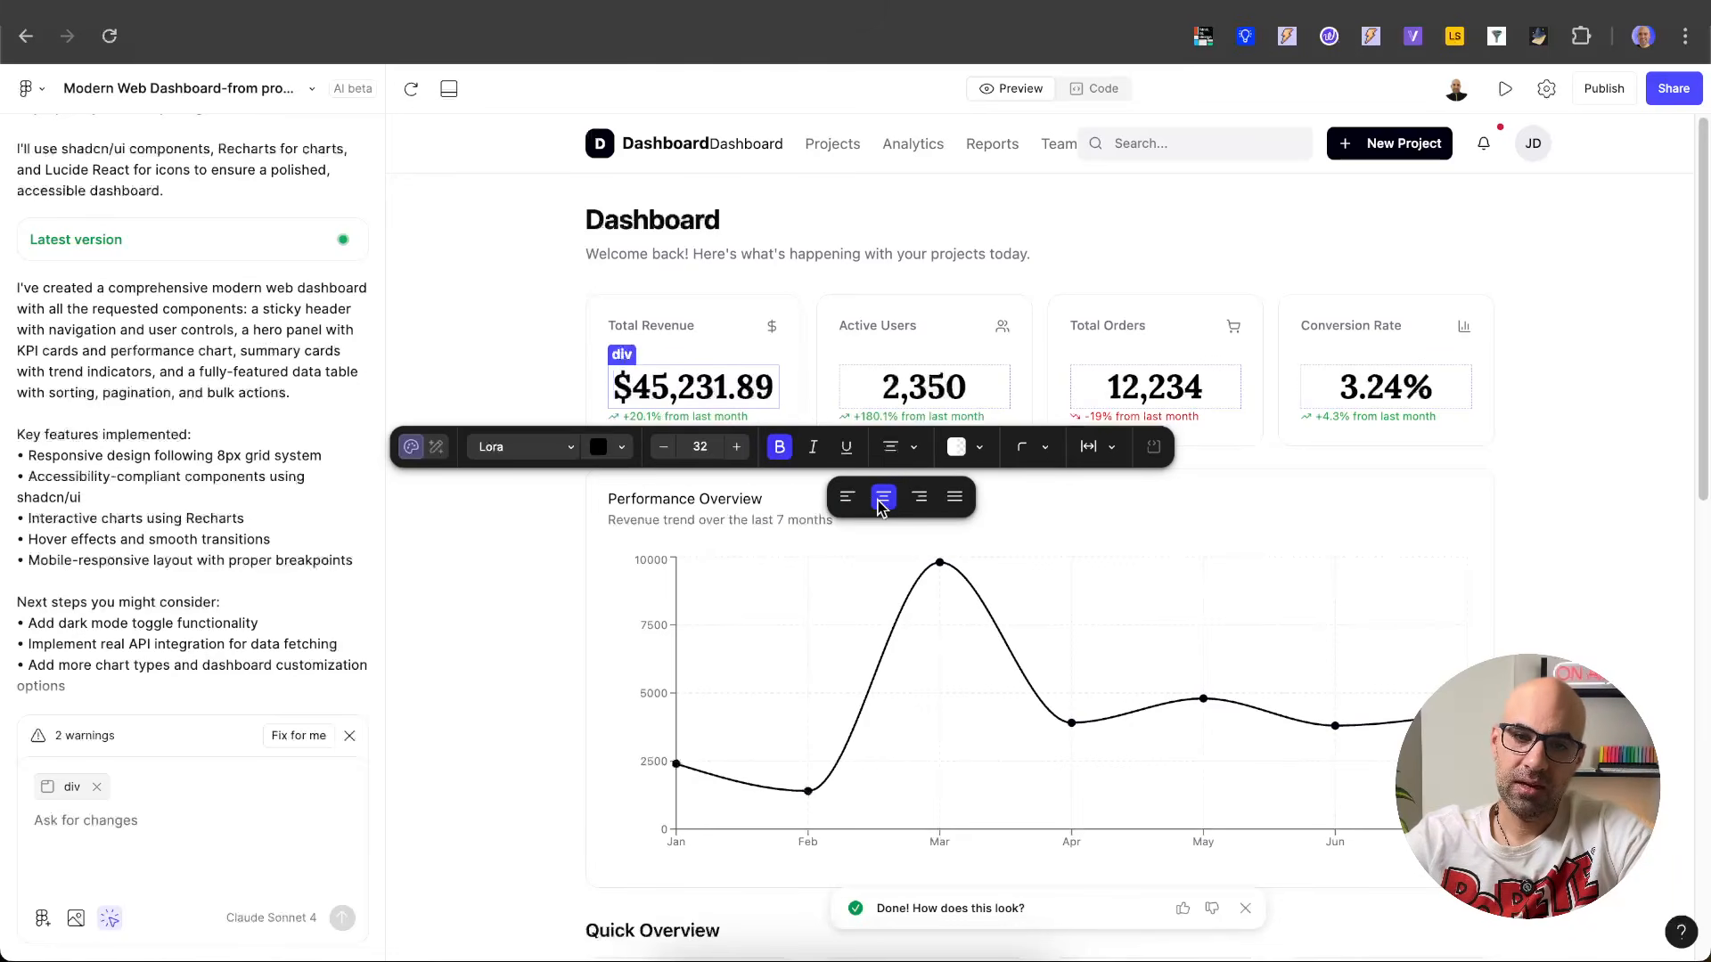
pyautogui.click(981, 448)
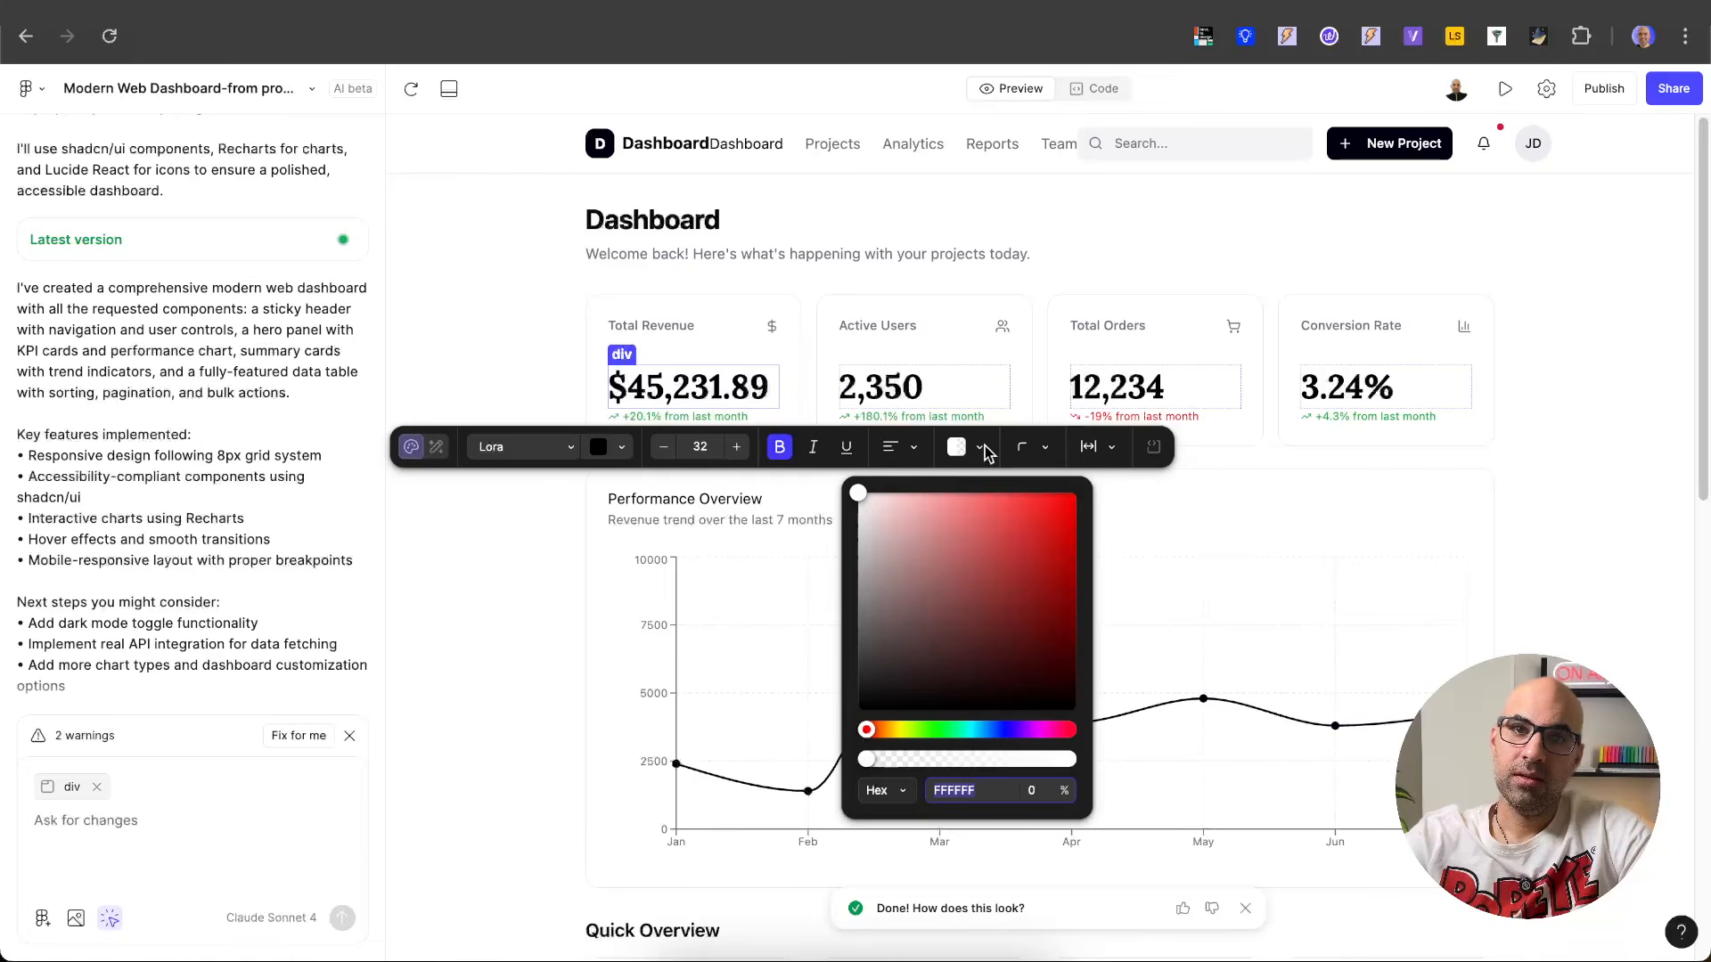
pyautogui.moveTo(1038, 530); pyautogui.dragTo(1074, 512)
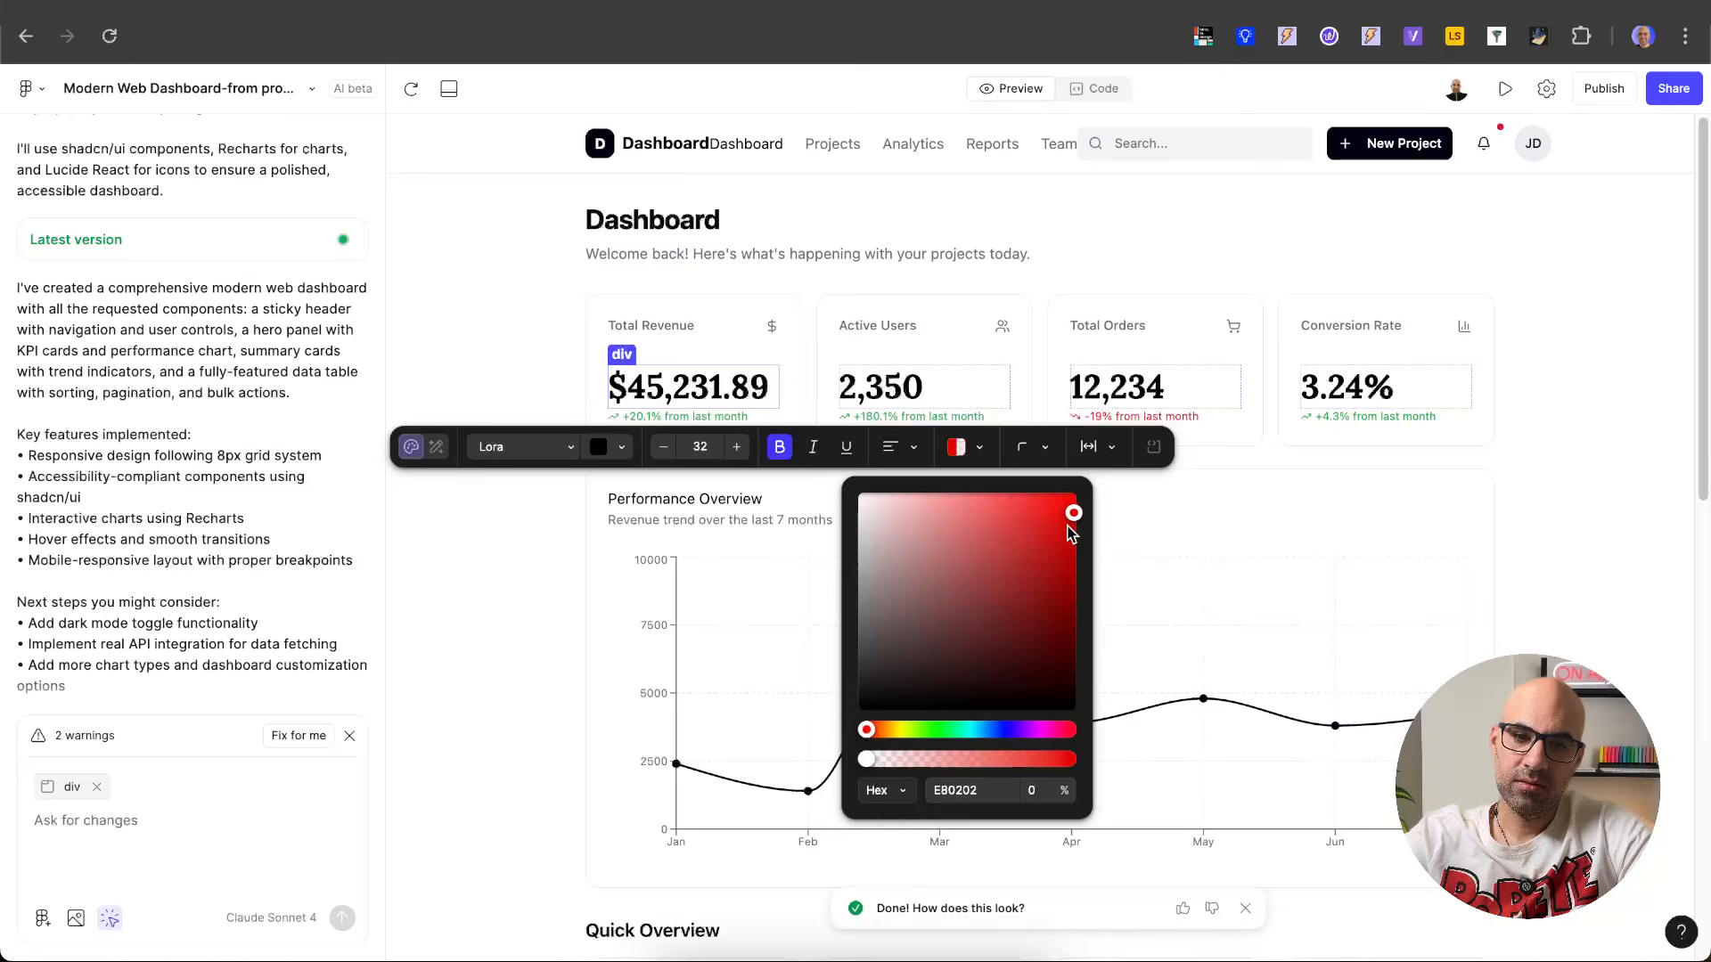
pyautogui.moveTo(969, 758); pyautogui.dragTo(1044, 758)
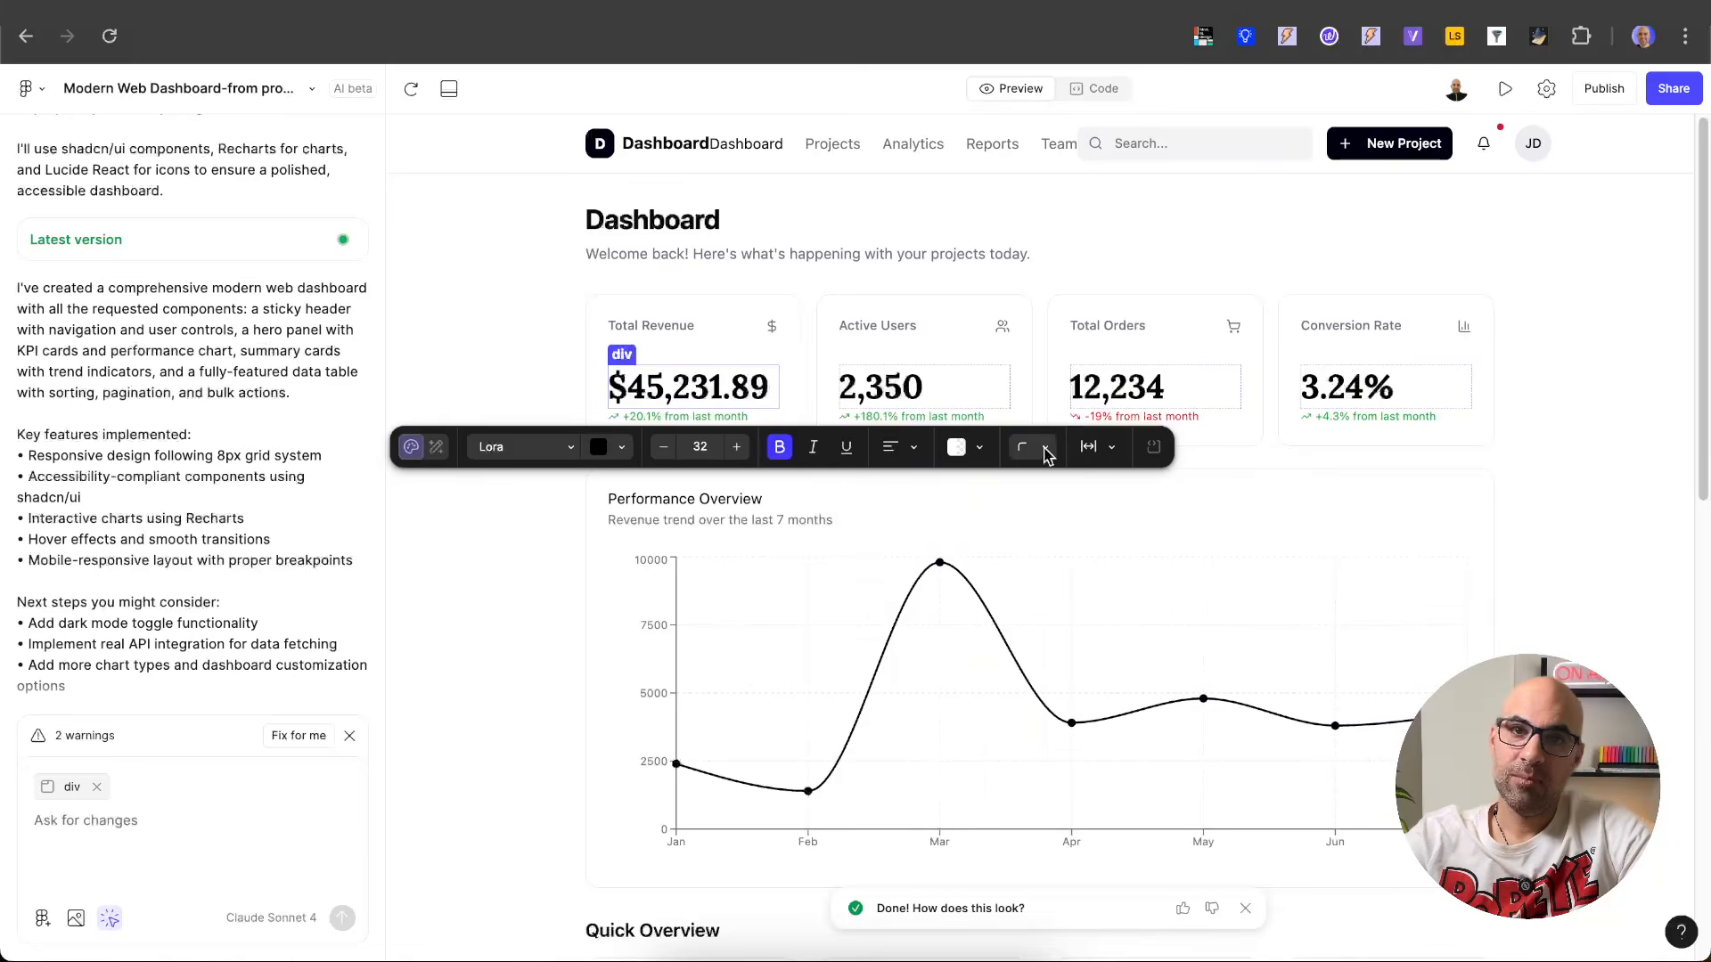
pyautogui.click(1105, 447)
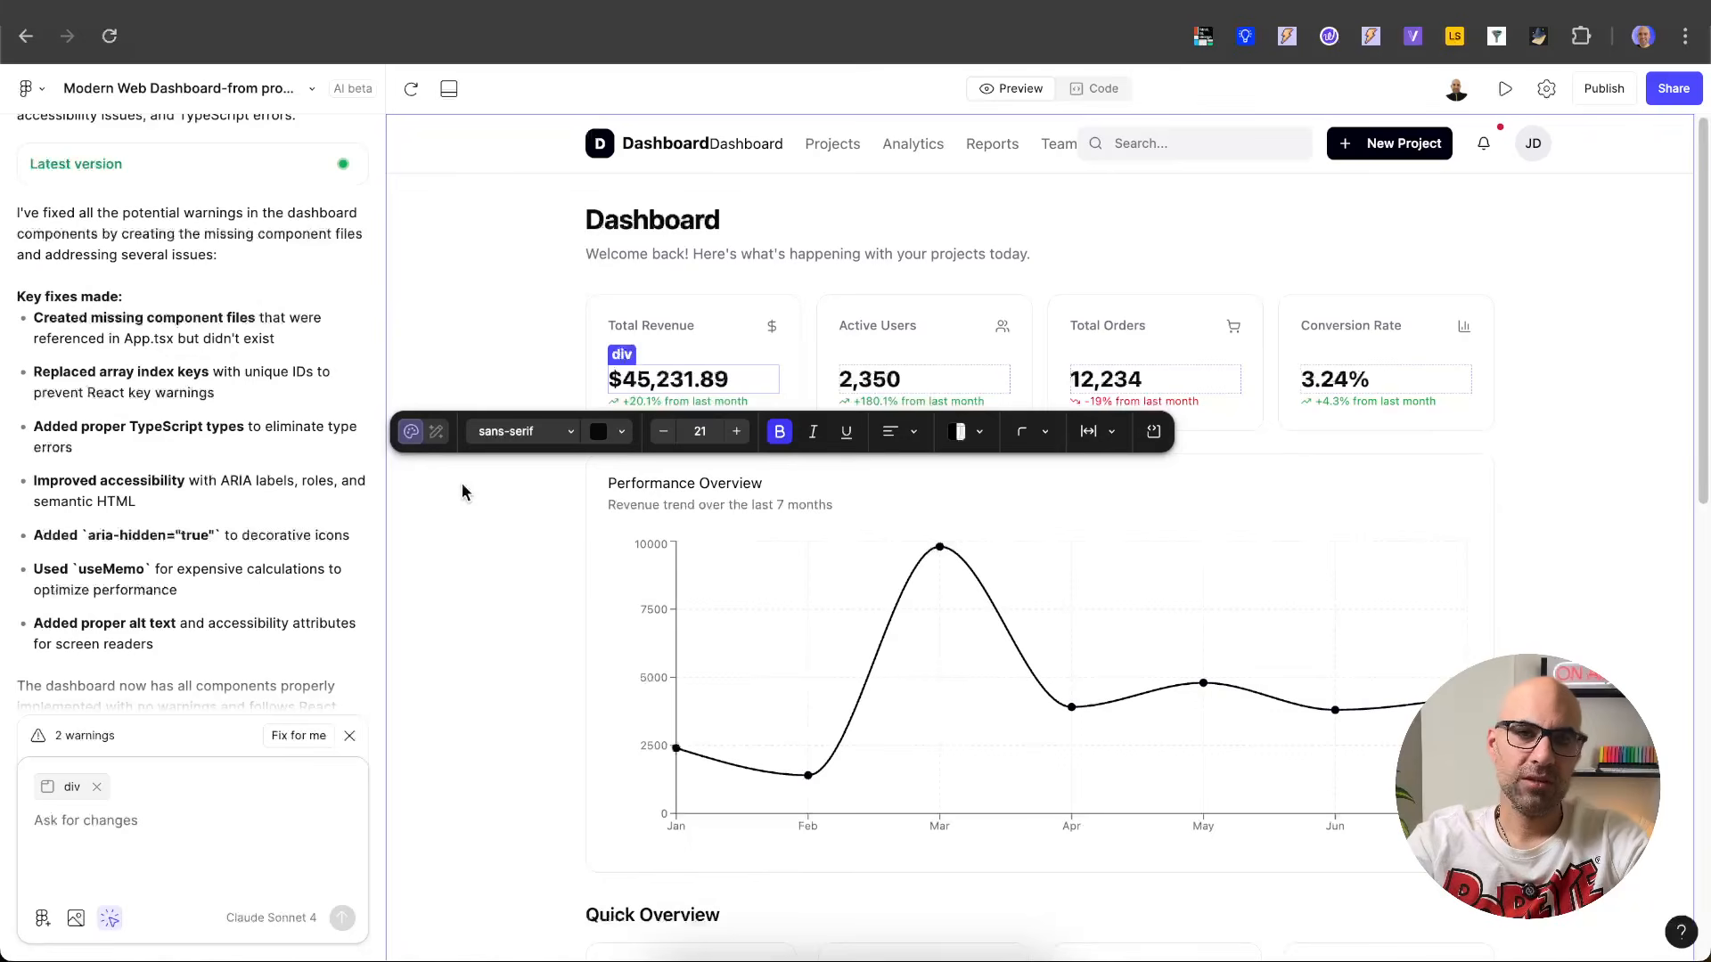
# Switch element editing to prompted changes, select the Total Revenue card as prompt context, and clear the selection.
pyautogui.click(437, 437)
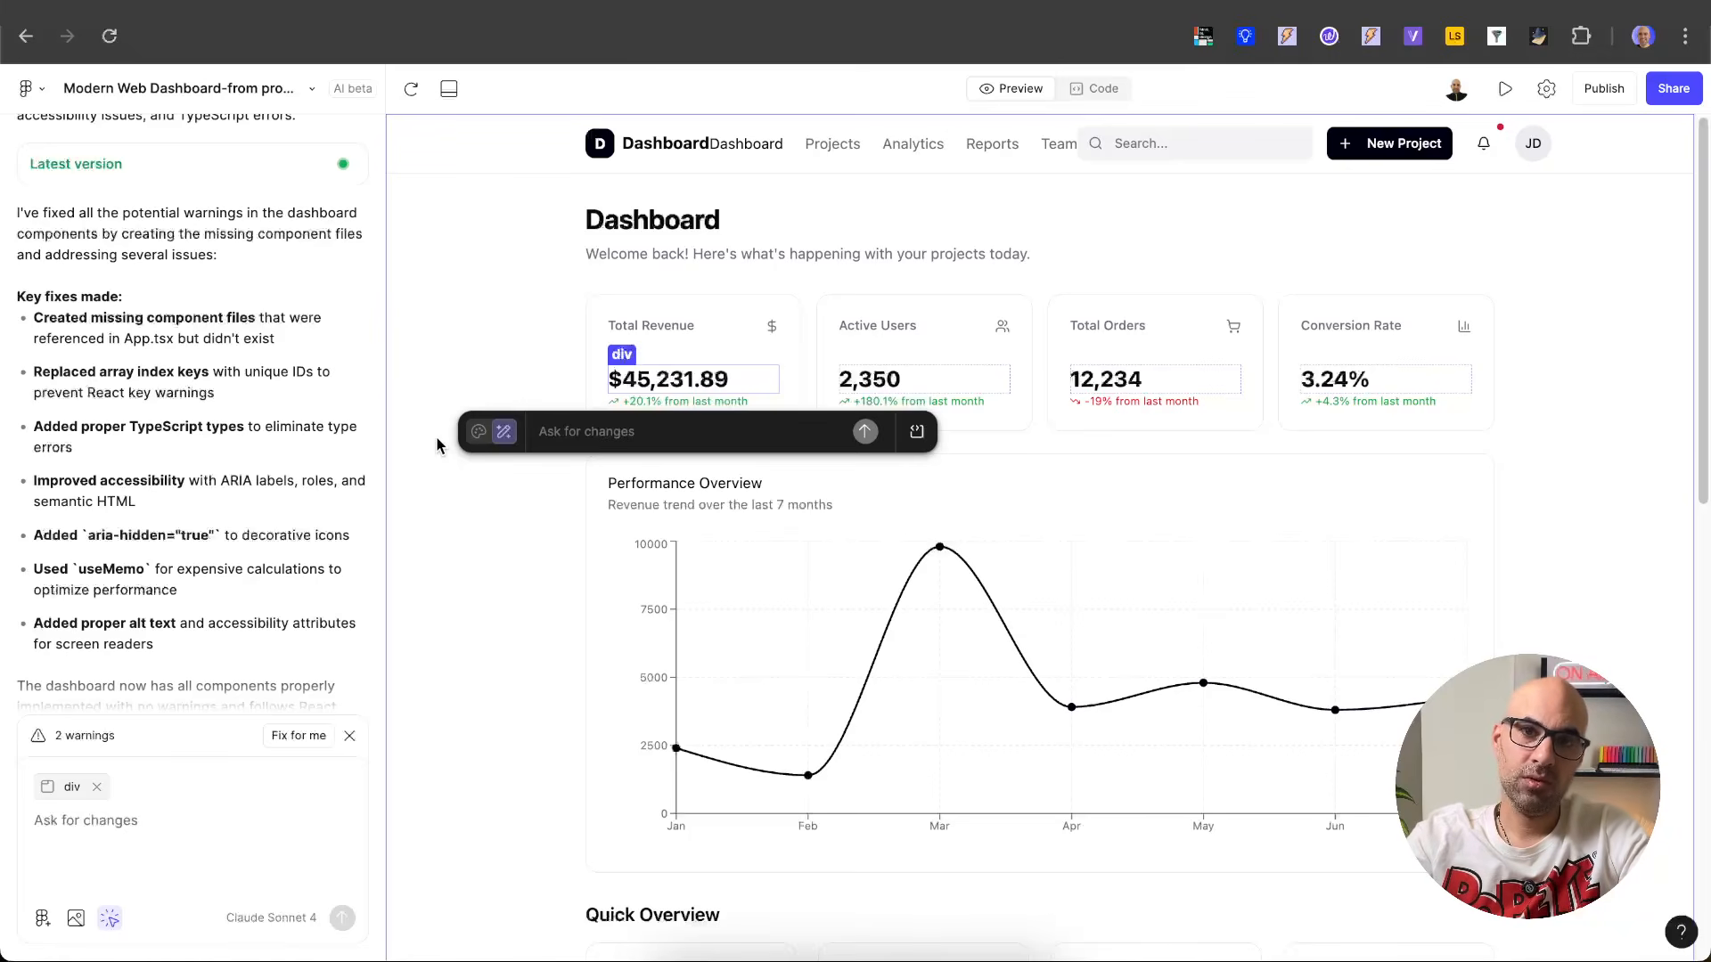
pyautogui.click(437, 446)
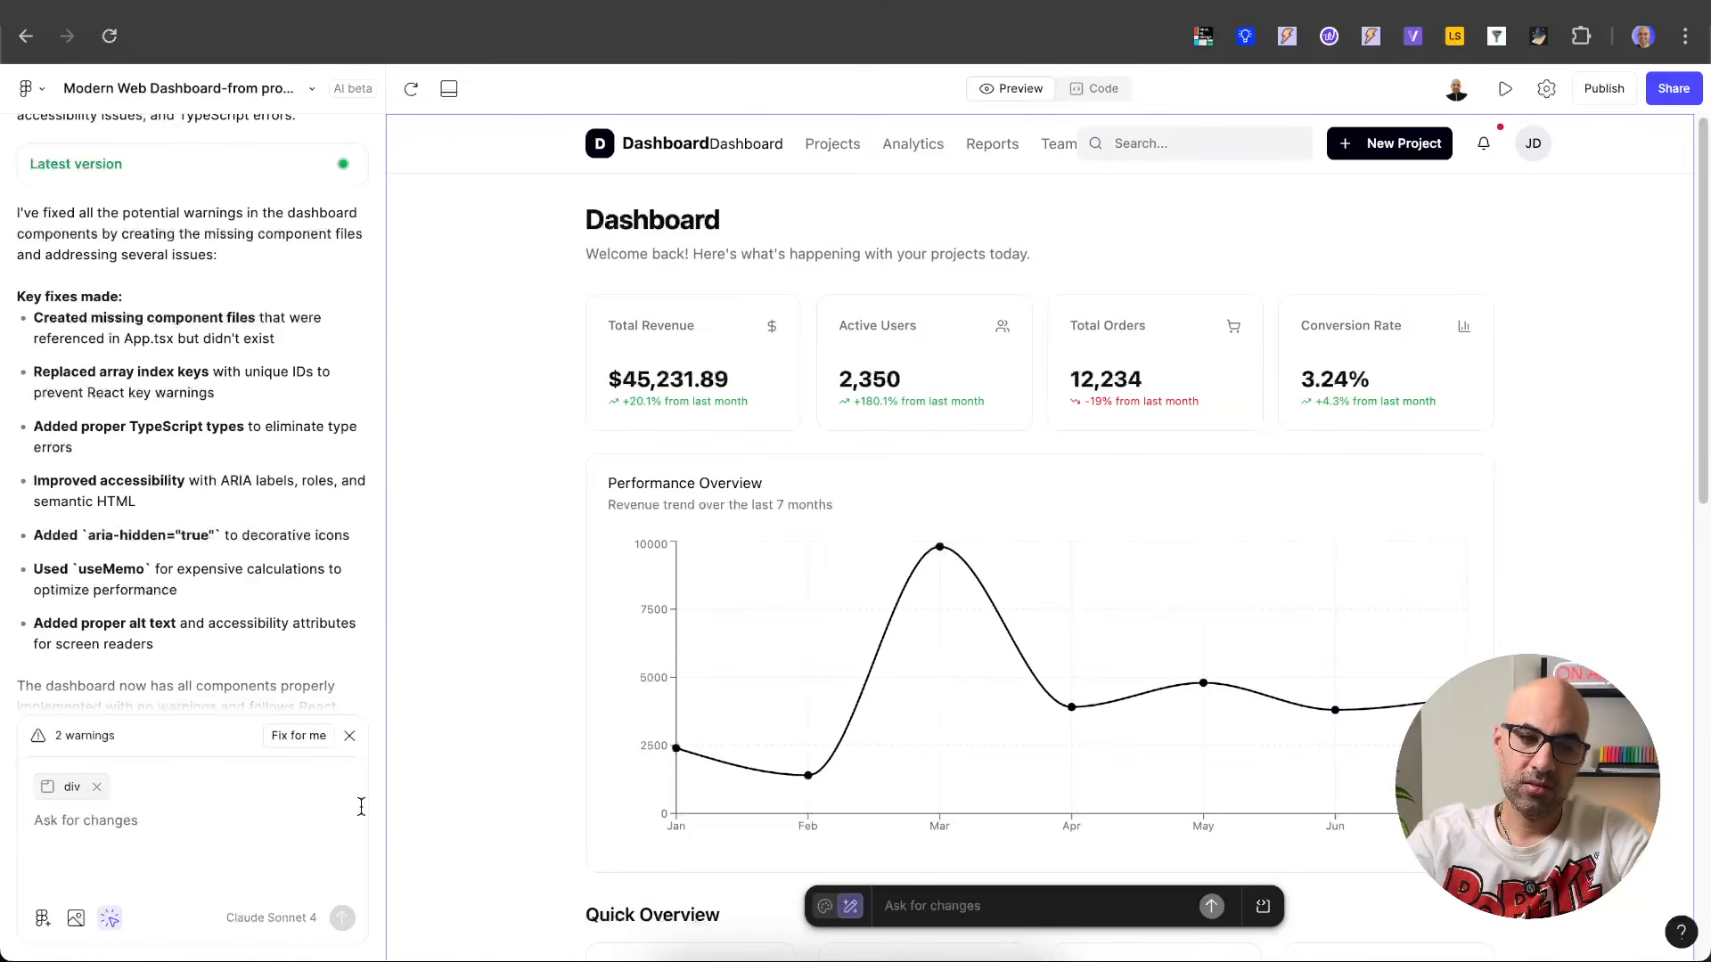
pyautogui.click(110, 921)
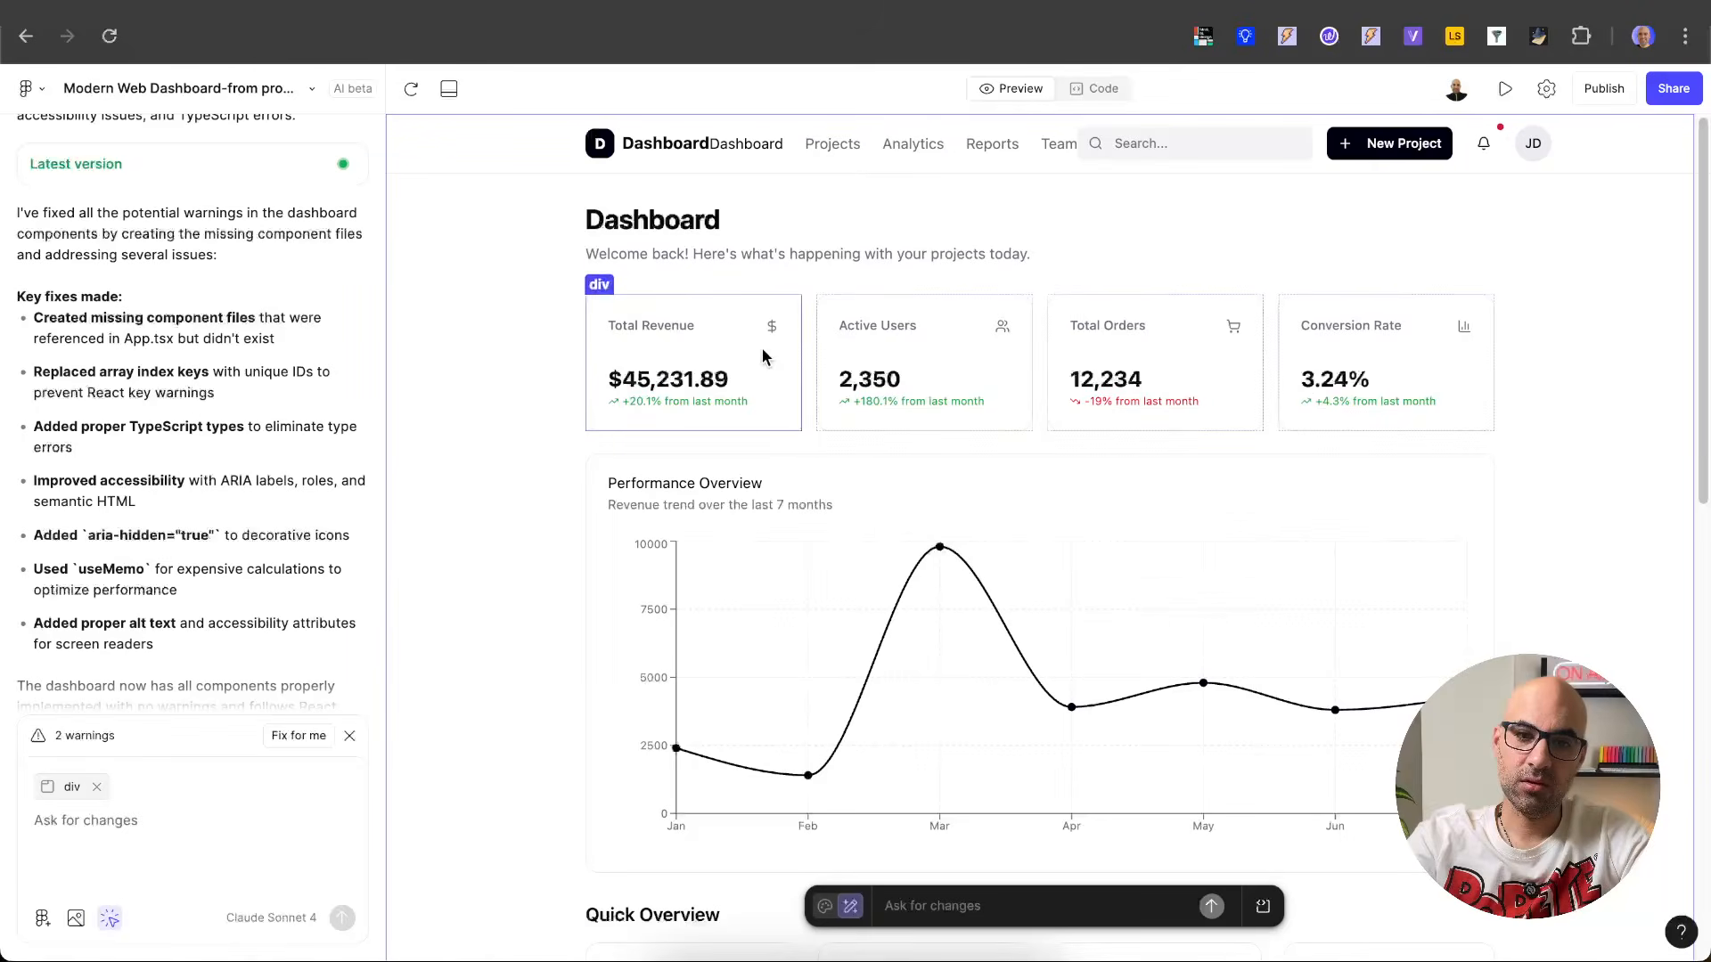
pyautogui.click(779, 379)
pyautogui.click(177, 824)
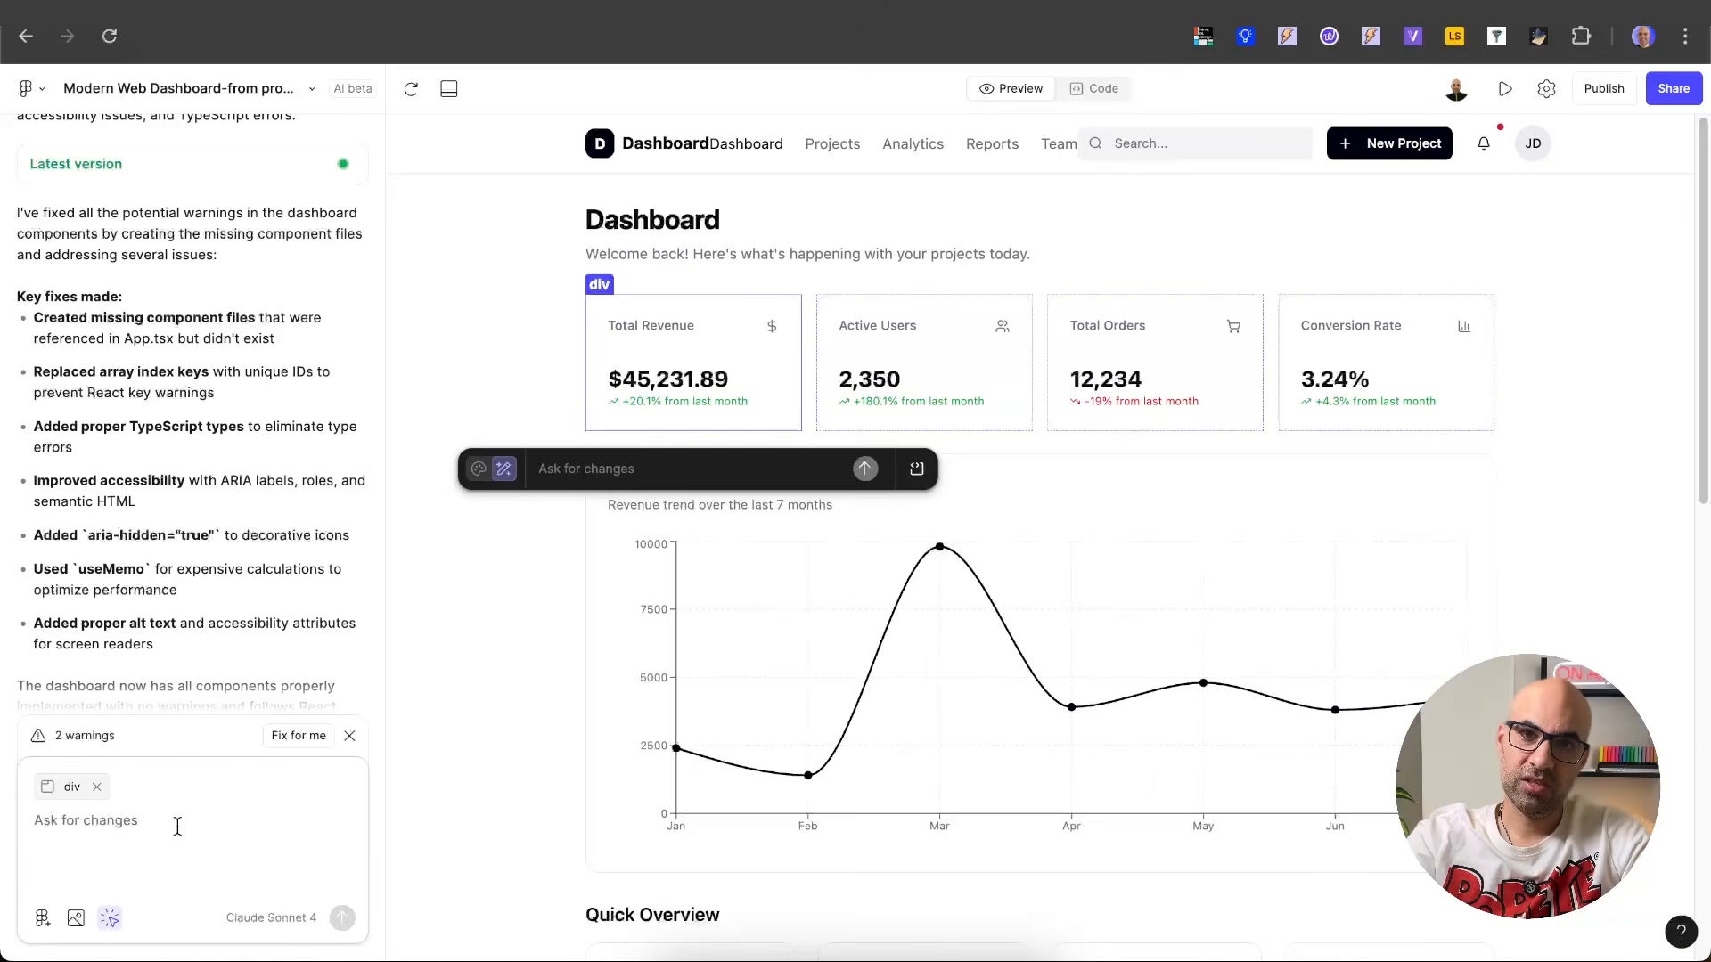
pyautogui.press('Escape')
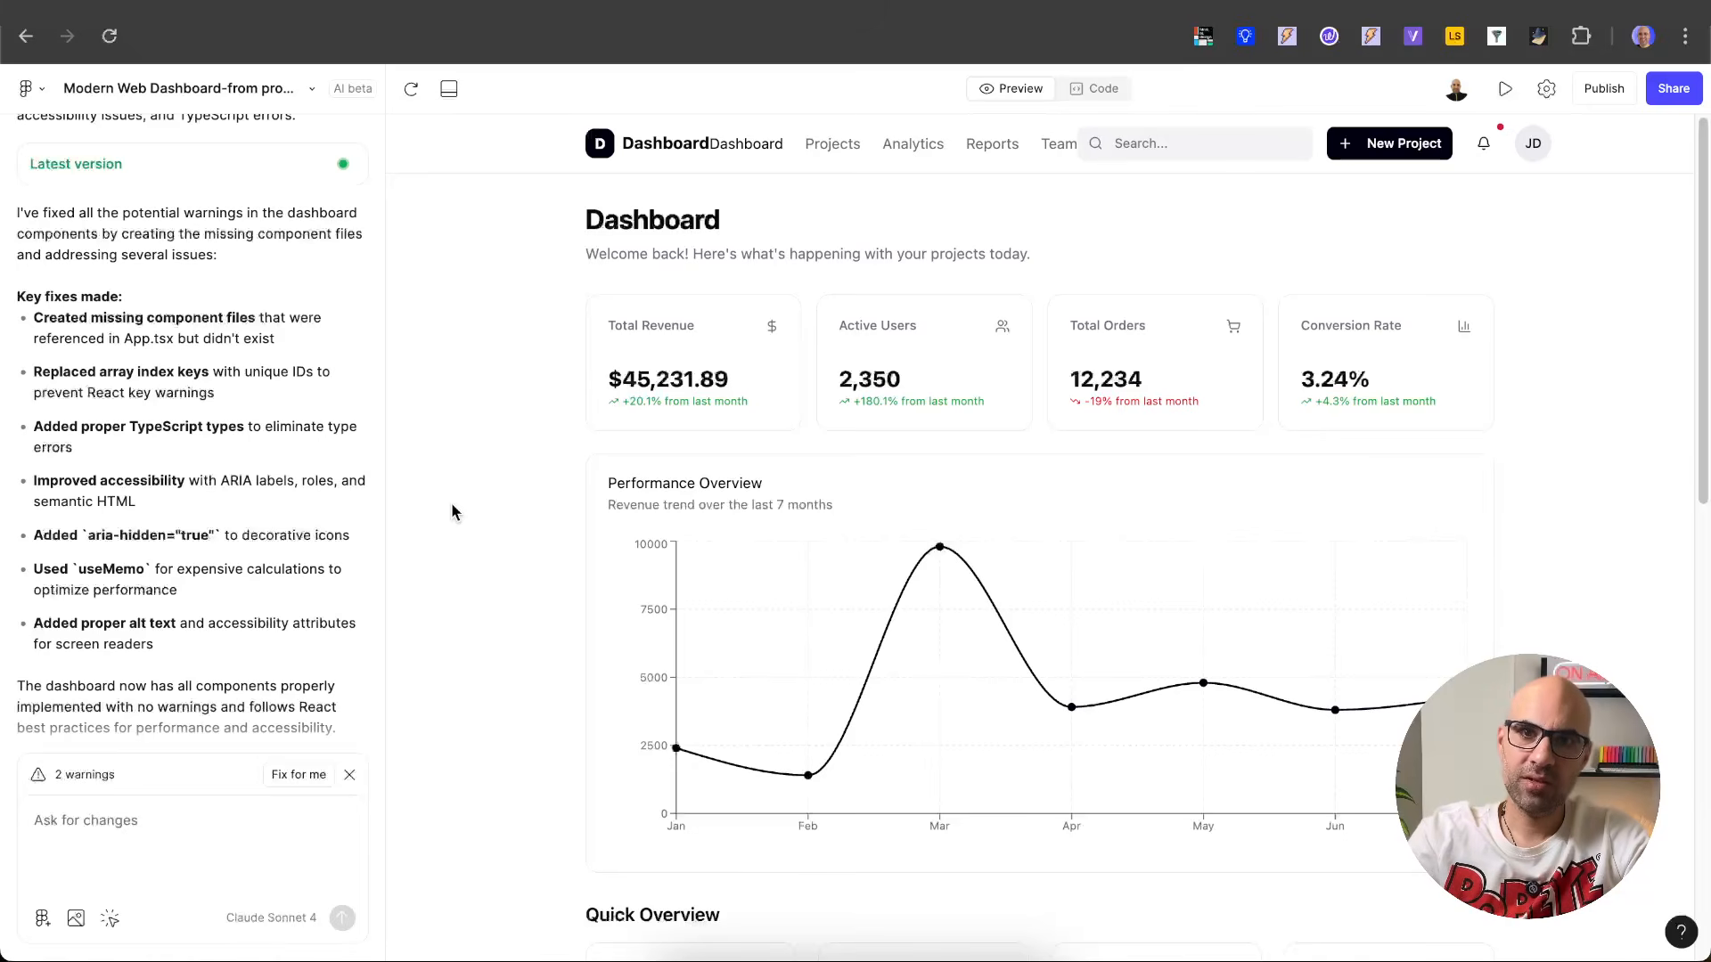
# Inspect the web dashboard's console output and source code, and open its full-page preview.
pyautogui.click(458, 100)
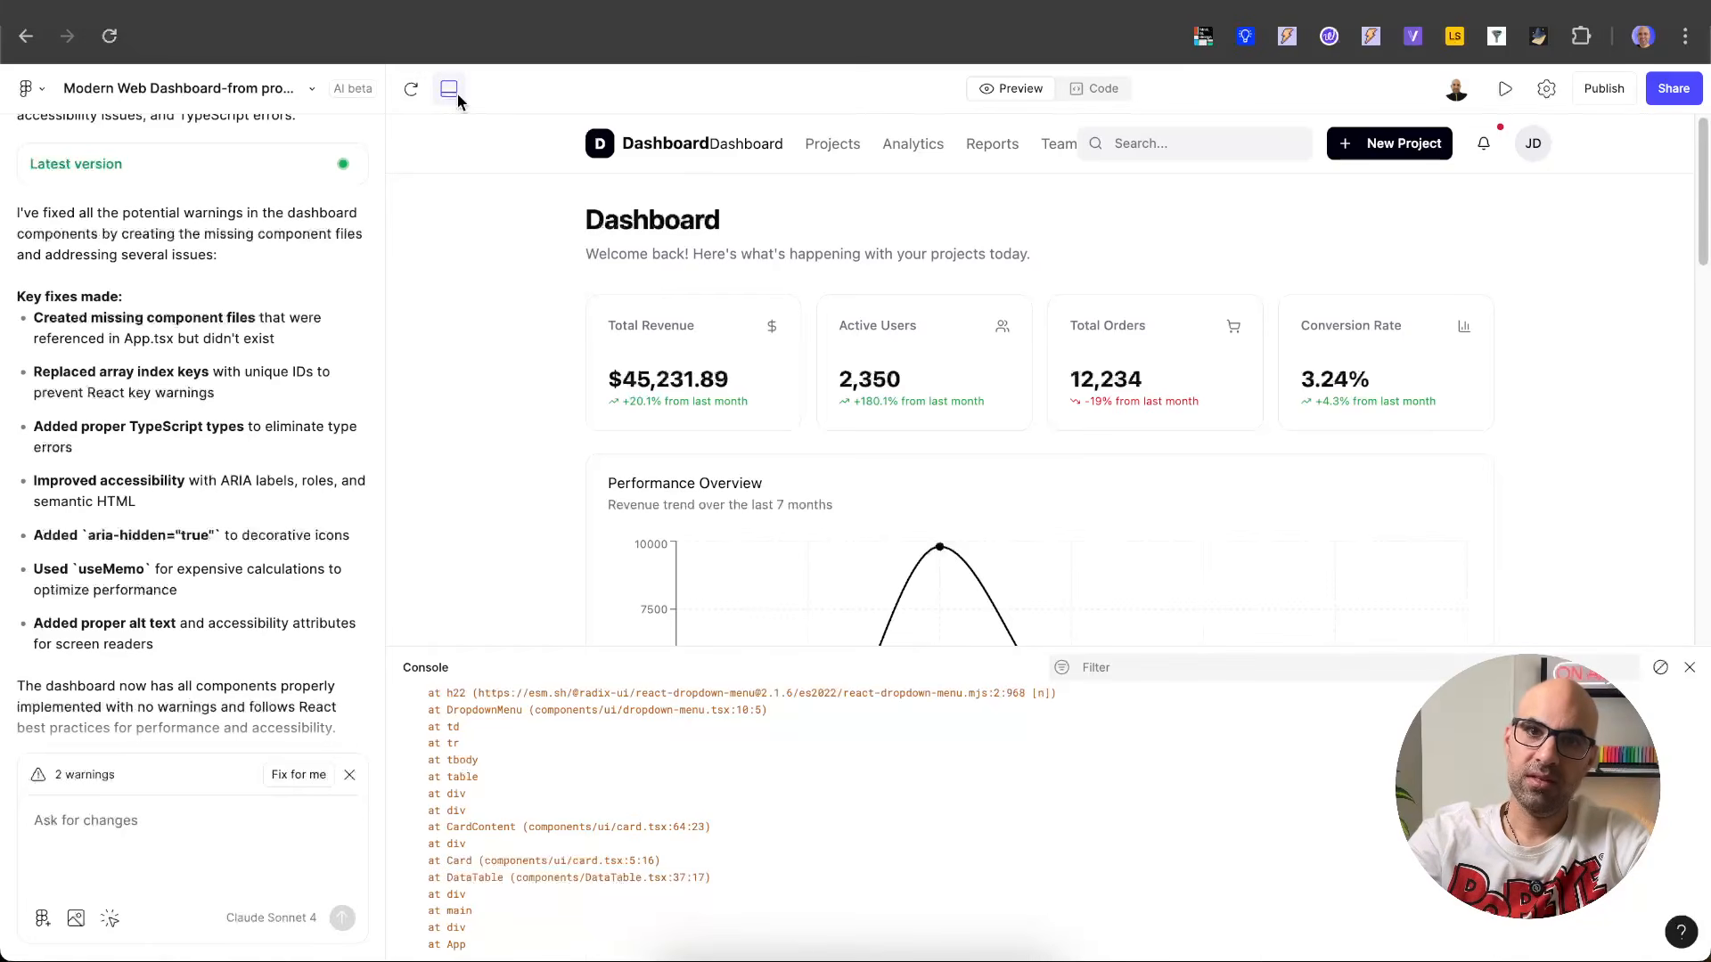
pyautogui.click(458, 100)
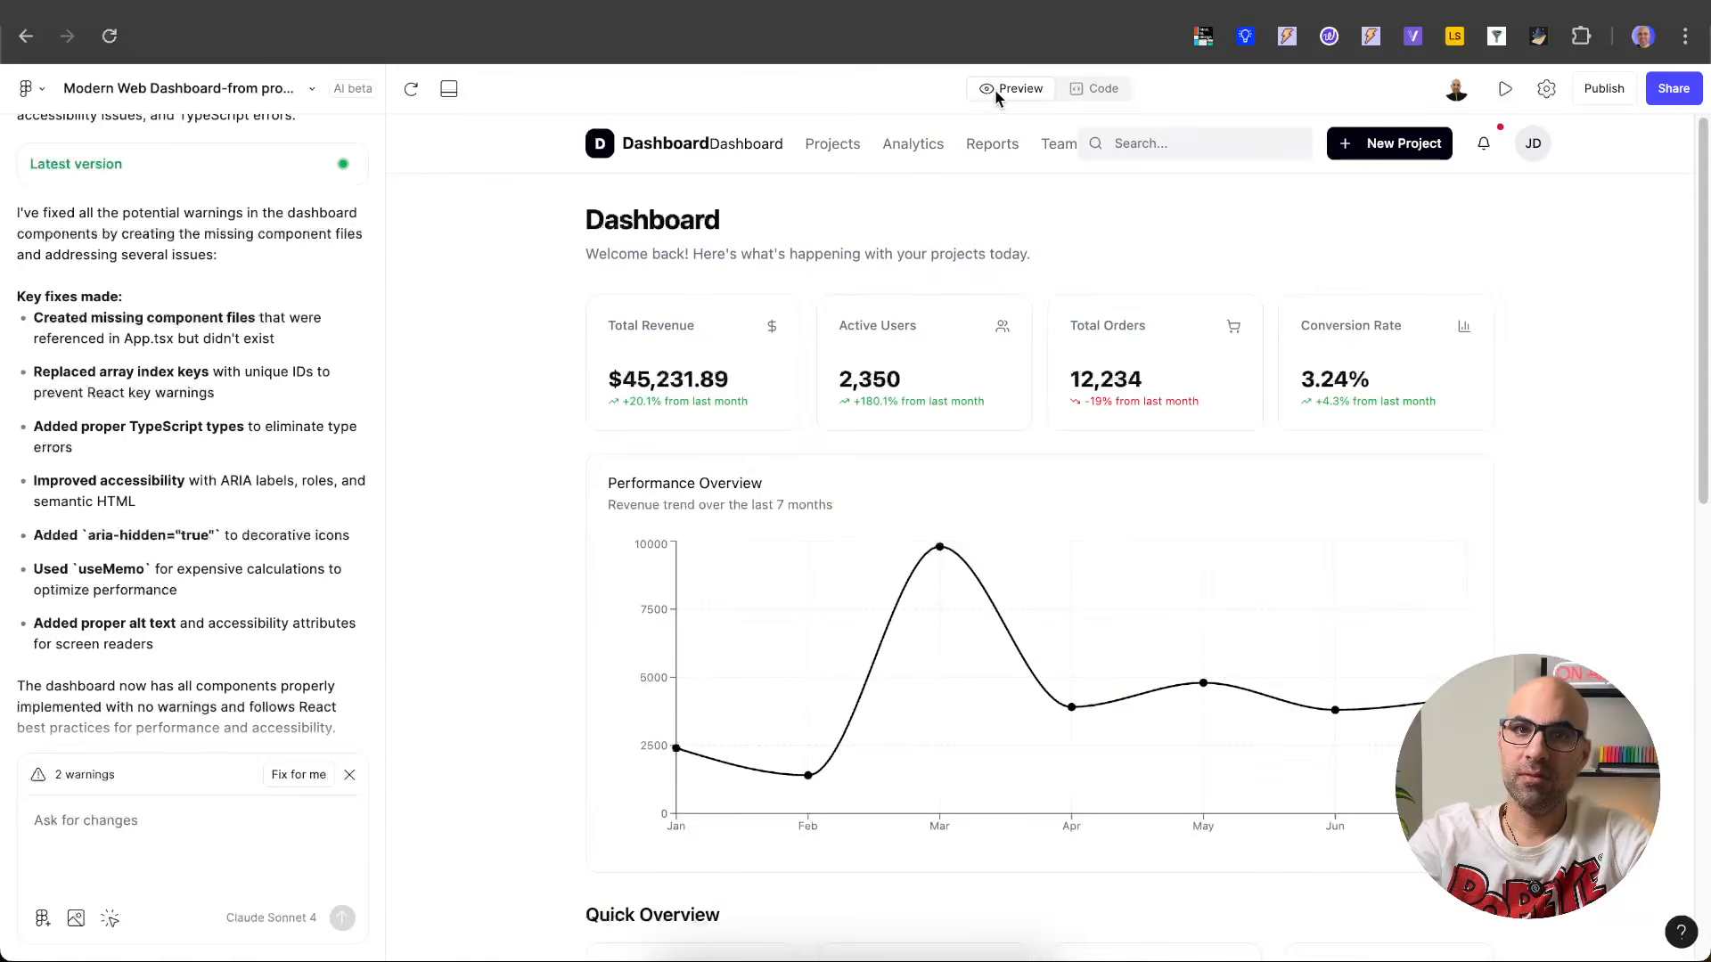
pyautogui.click(1094, 88)
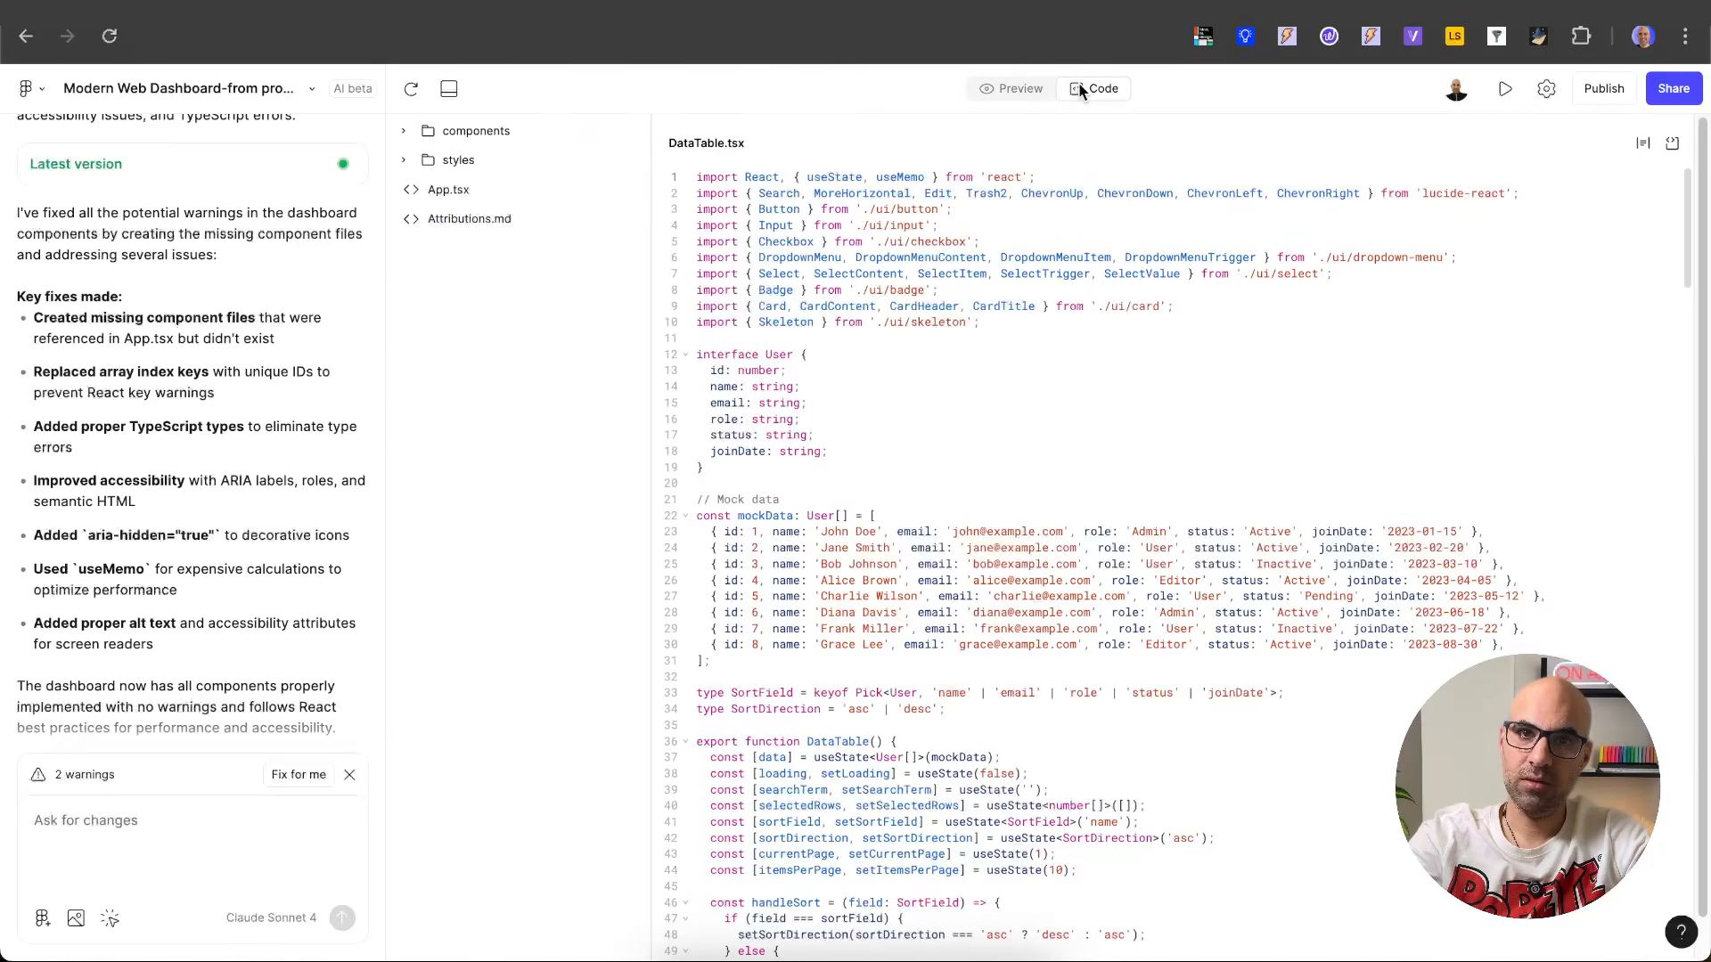
pyautogui.click(1504, 94)
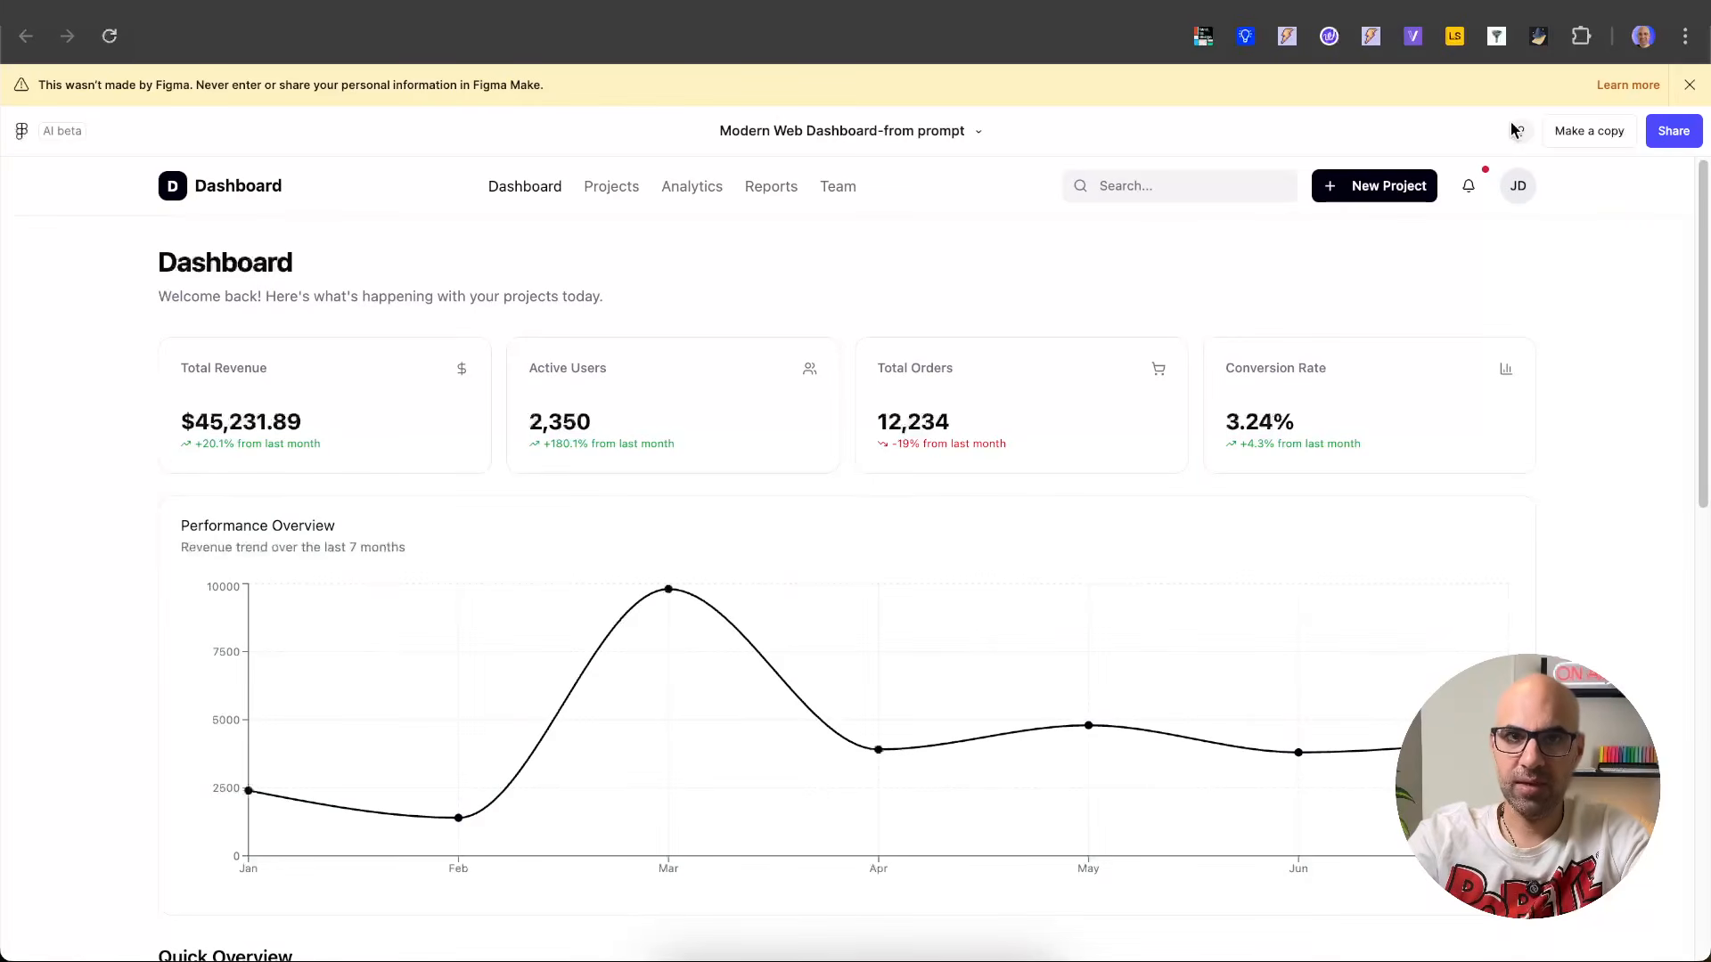
# Look over the web dashboard's lower sections in the full-page preview and close the preview.
pyautogui.scroll(-9, 1333, 561)
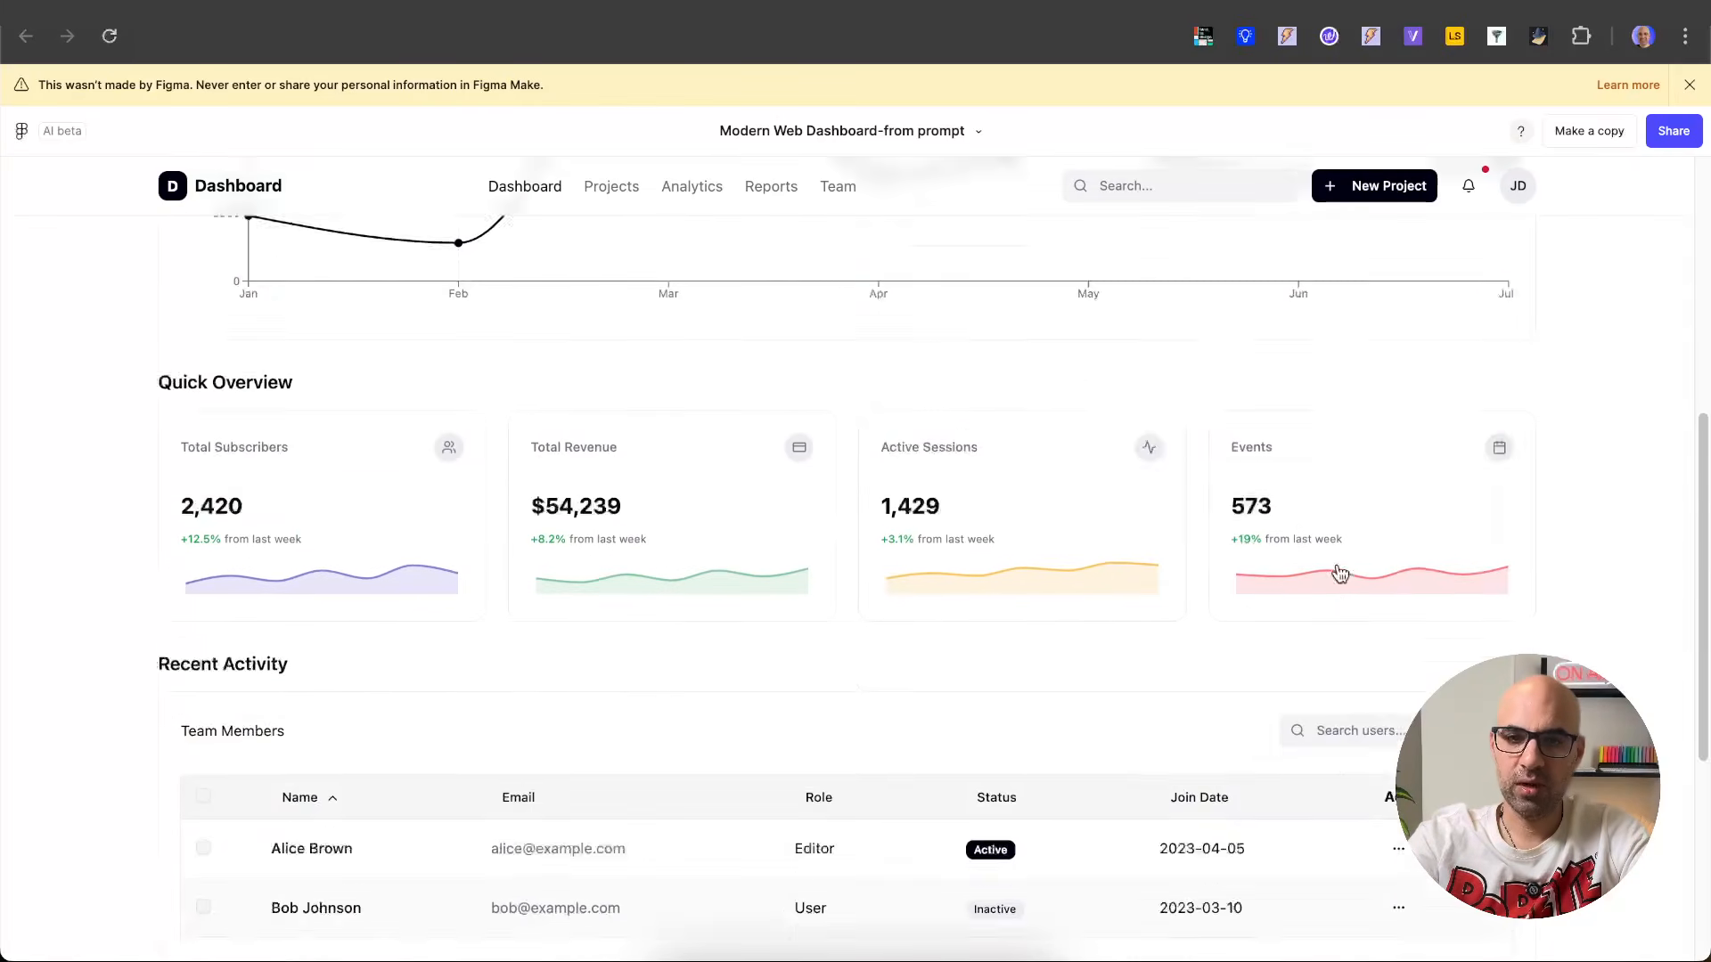
pyautogui.press('super+w')
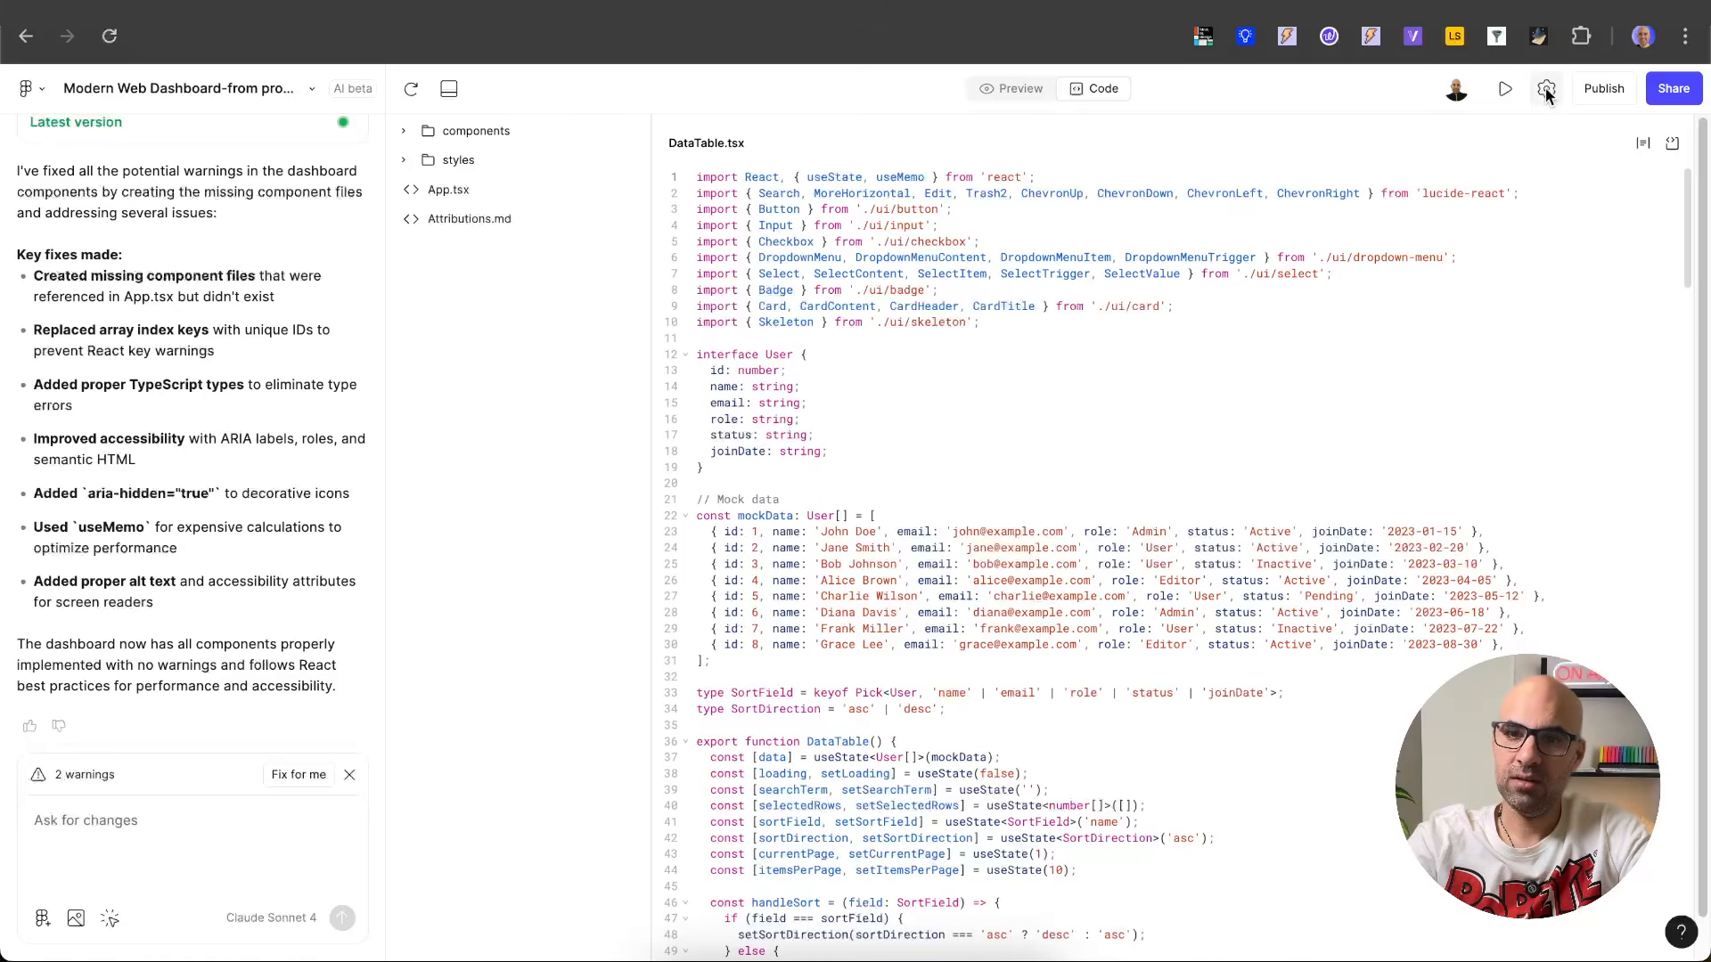
# Review the project's Make settings, covering the general, images and custom code options and the Domains section.
pyautogui.click(1546, 90)
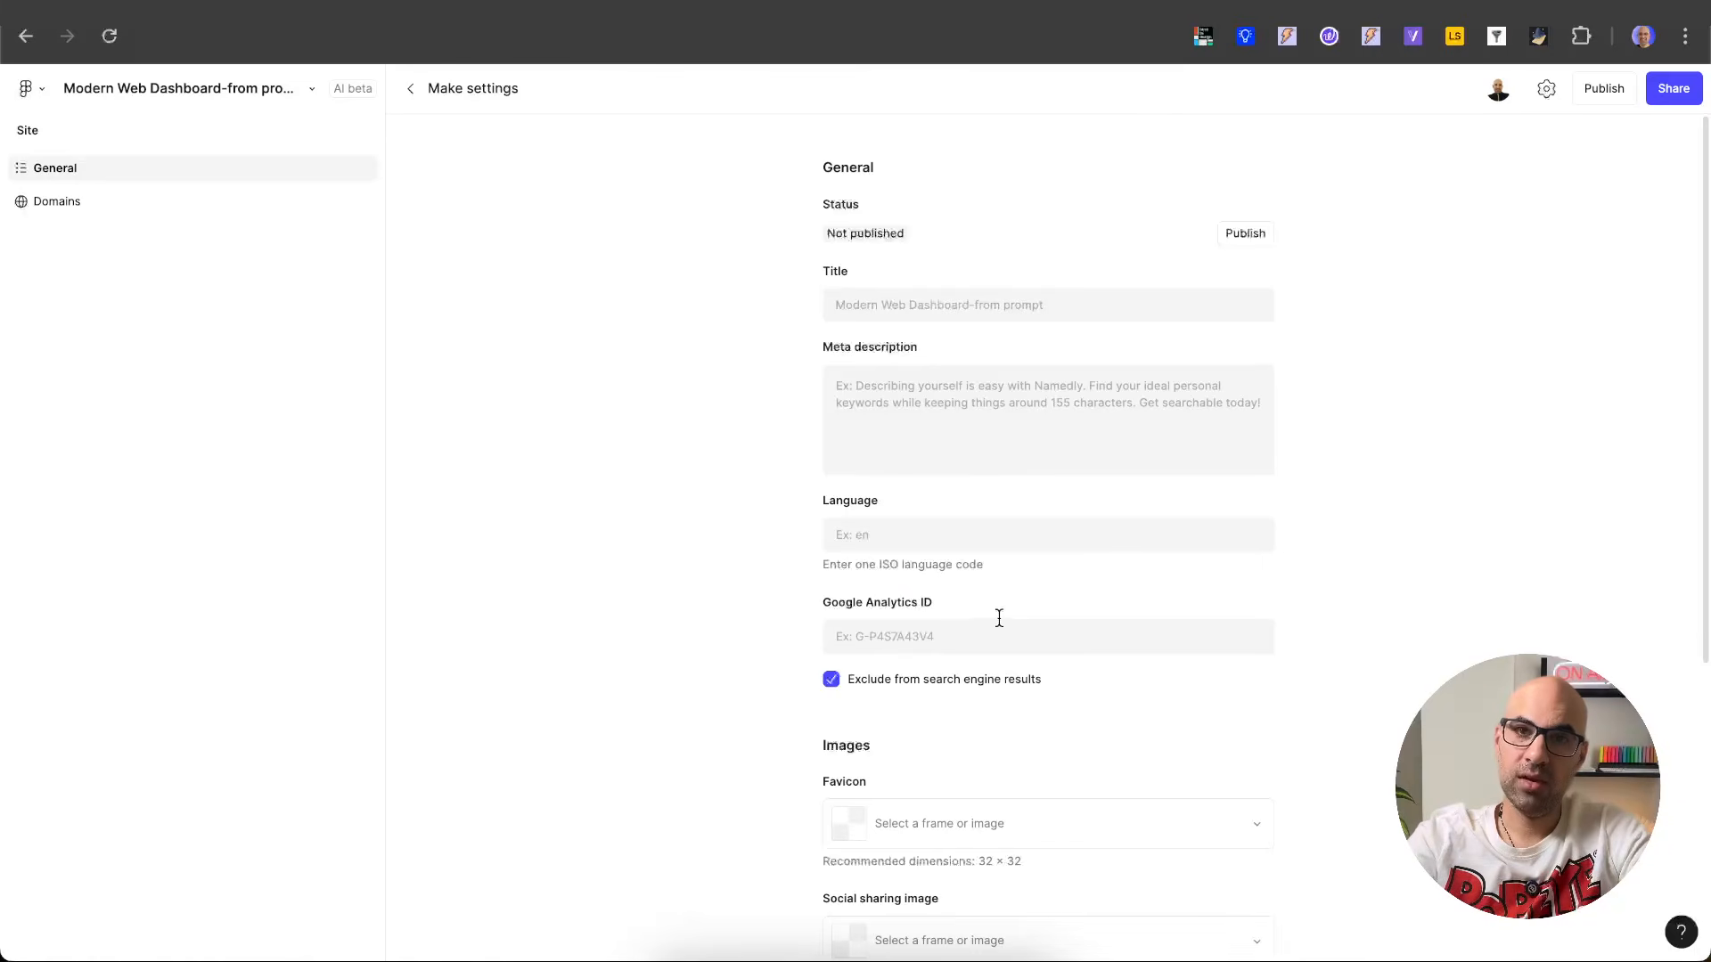
pyautogui.scroll(-4, 961, 617)
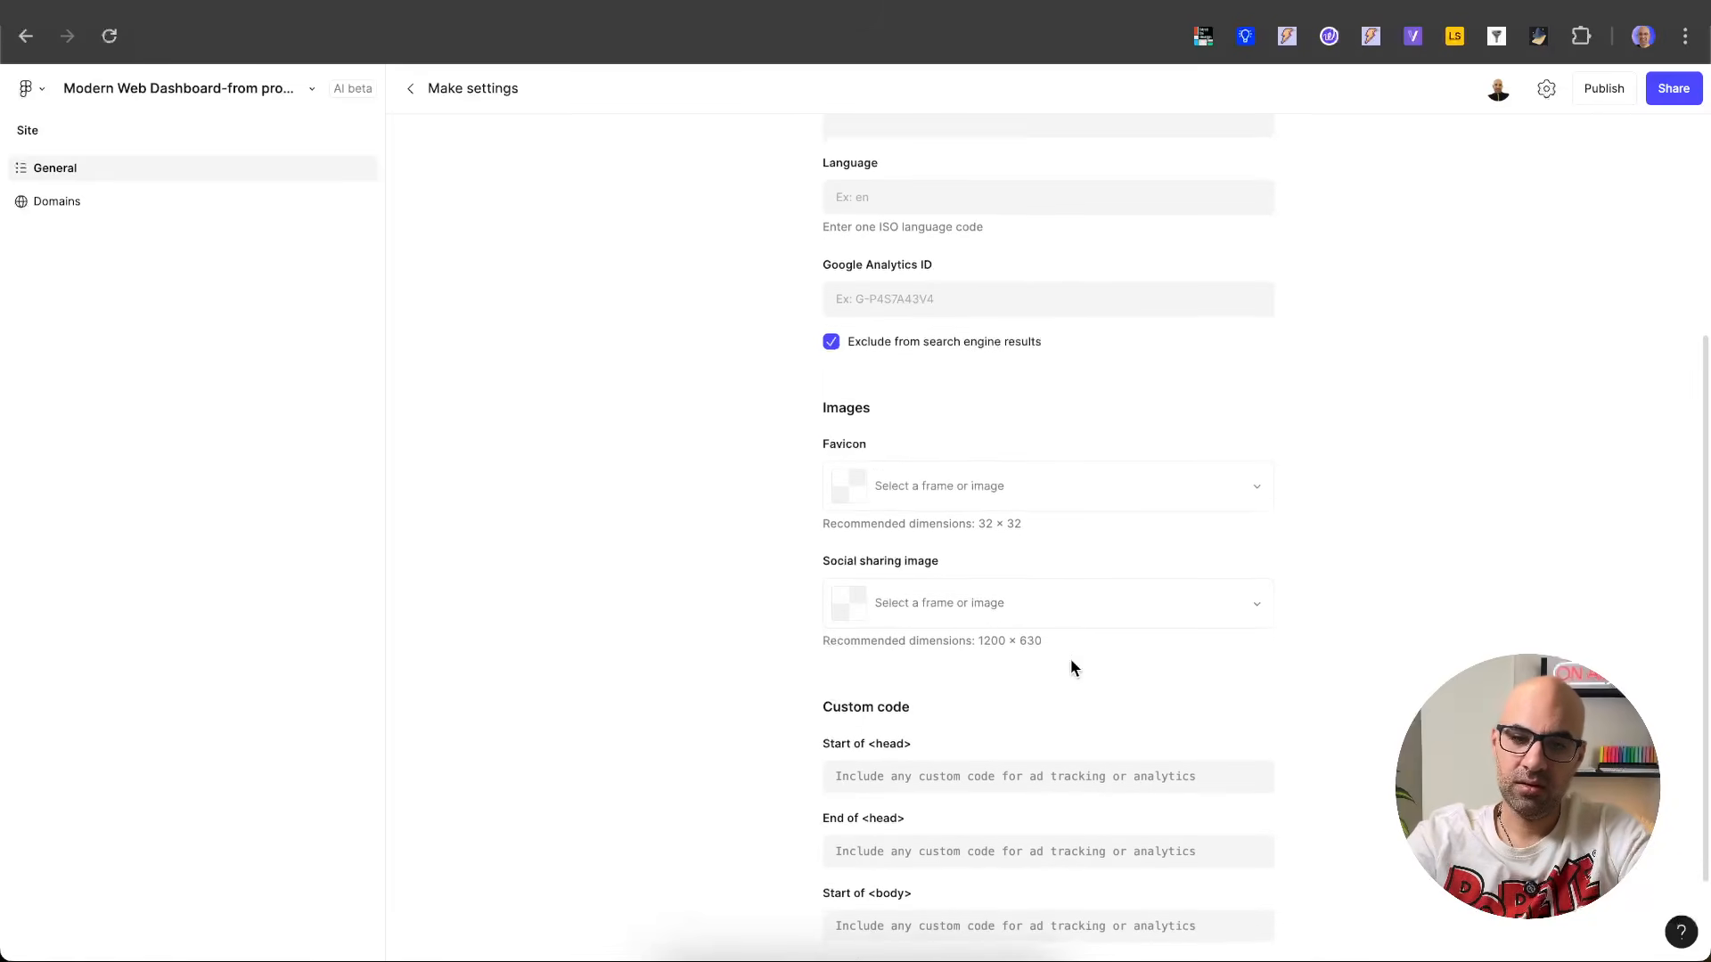
pyautogui.scroll(-1, 1069, 664)
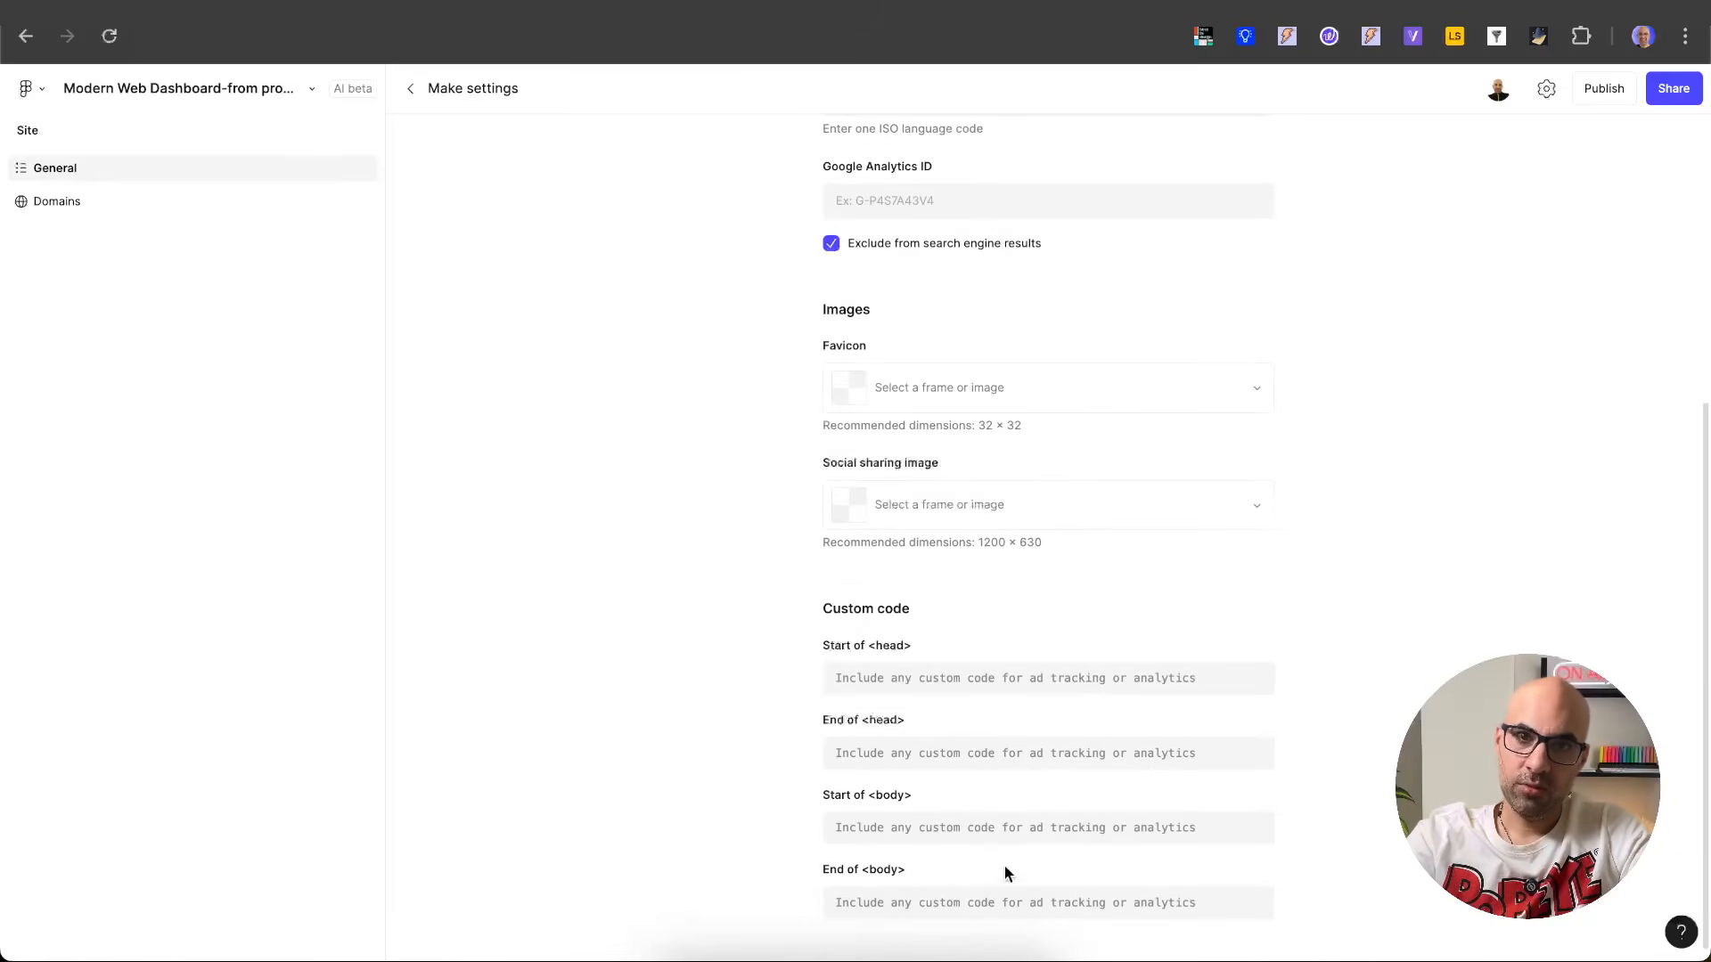
pyautogui.click(182, 202)
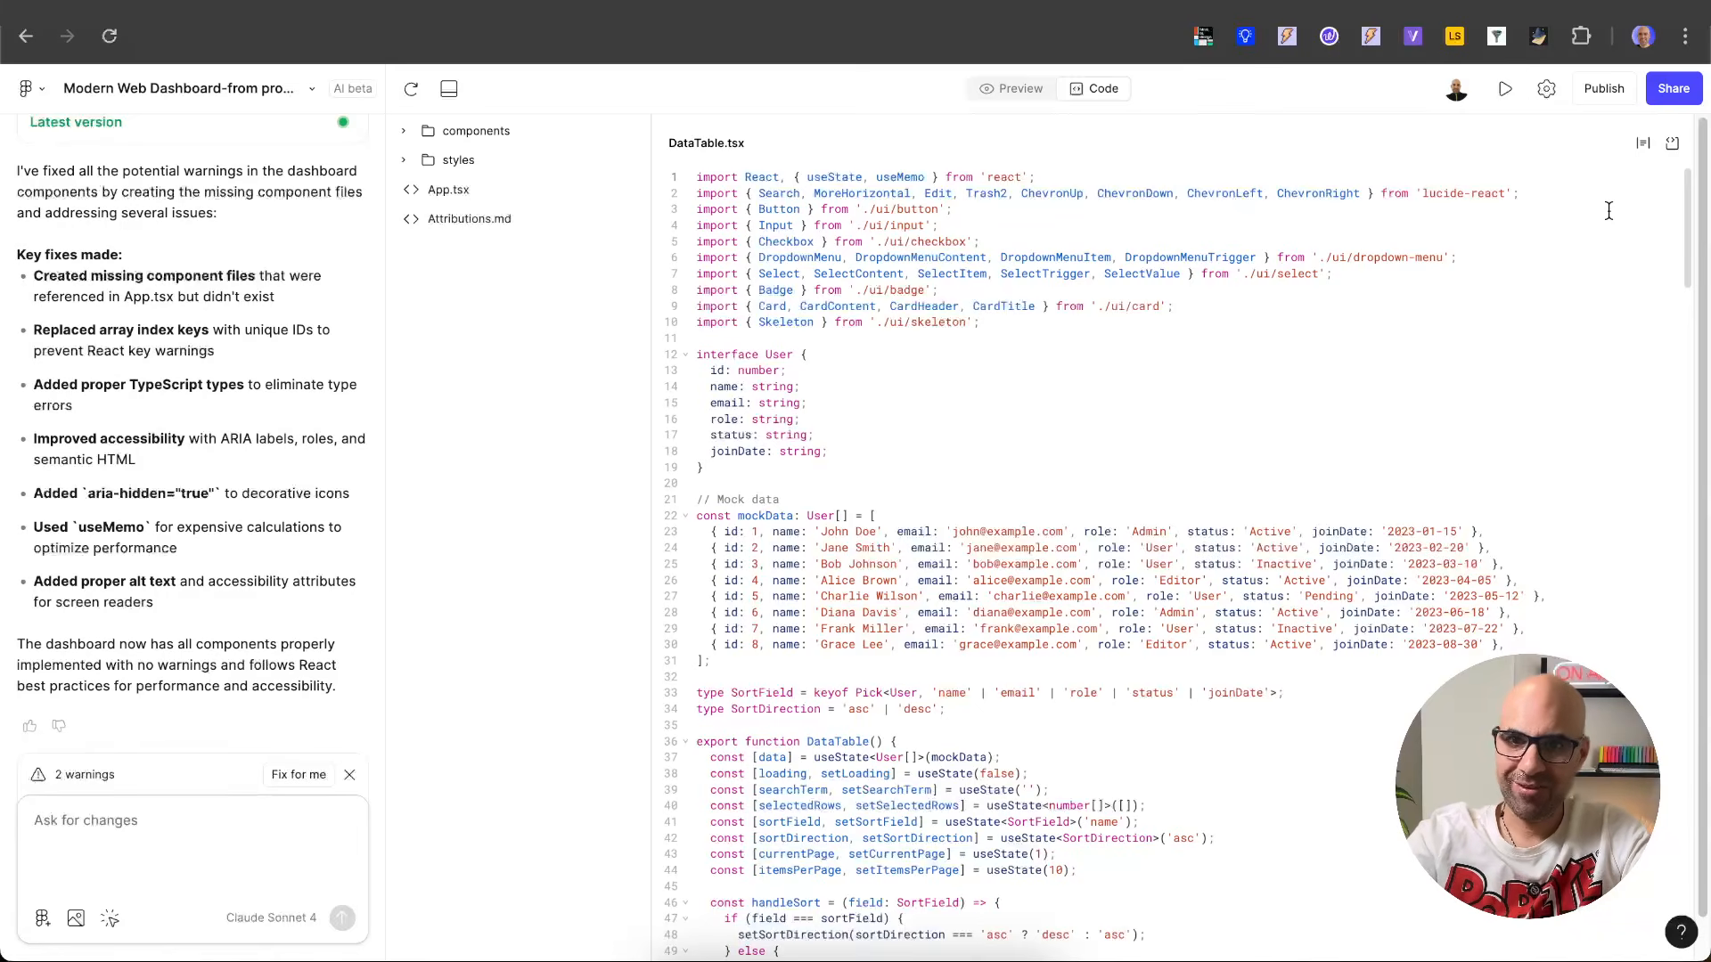
# Publish the web dashboard and open its live site from the published URL.
pyautogui.click(1602, 97)
pyautogui.click(1613, 367)
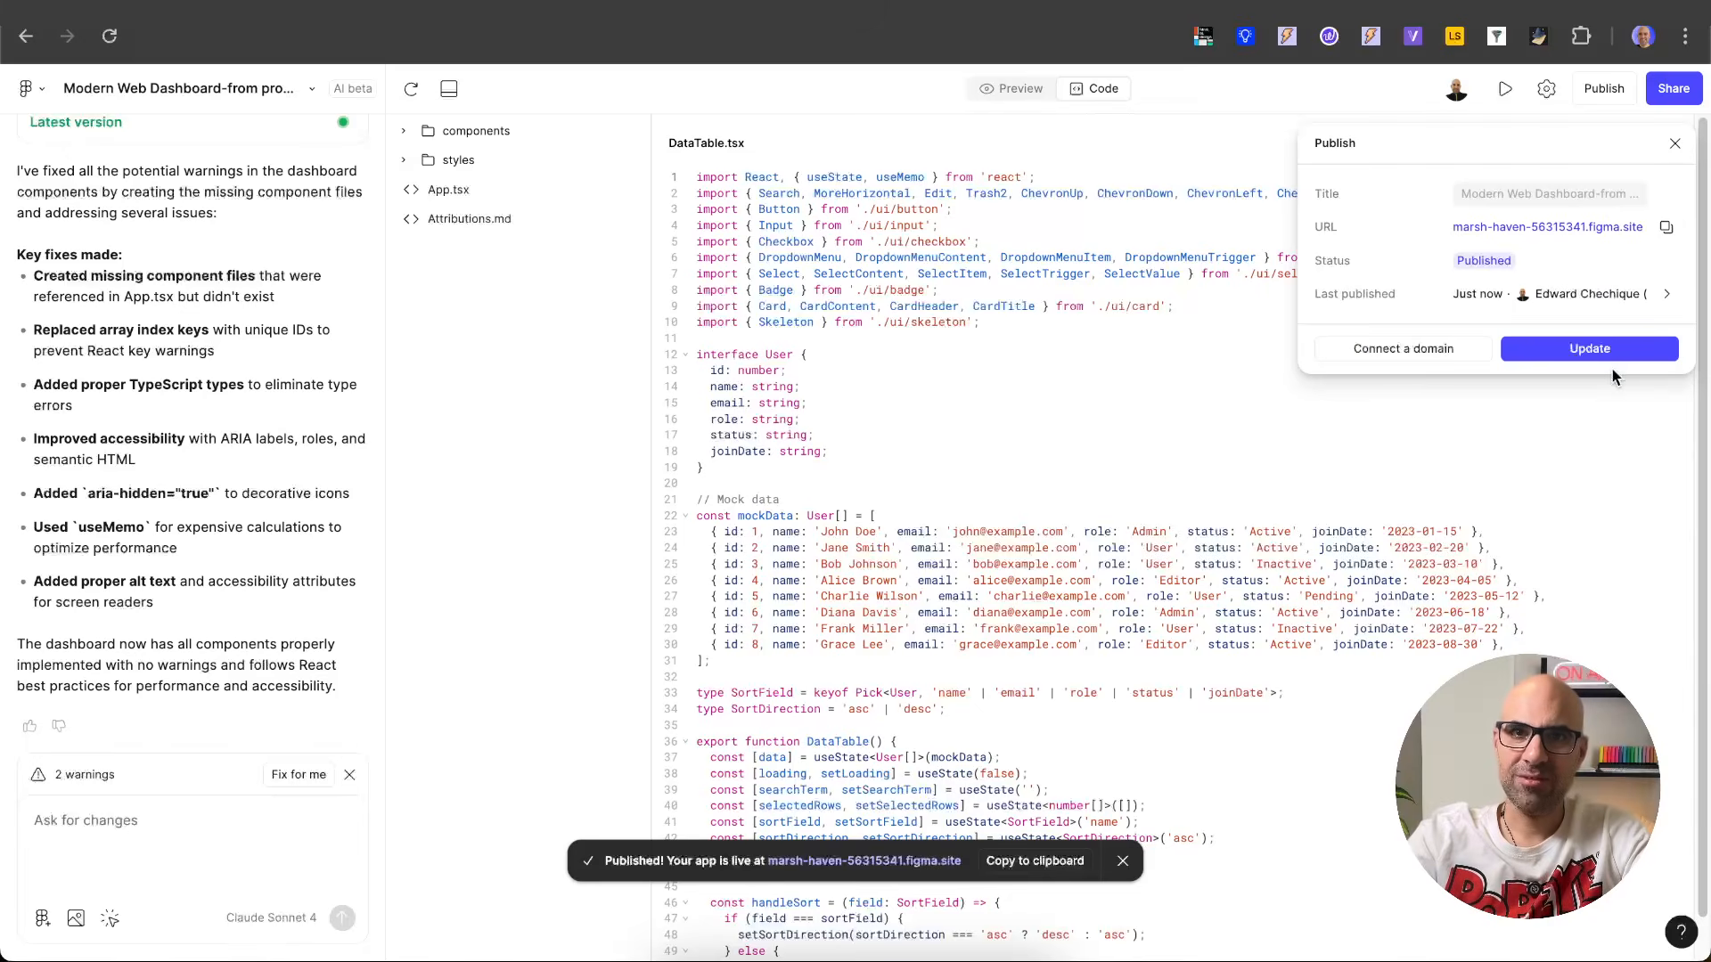
pyautogui.click(1592, 228)
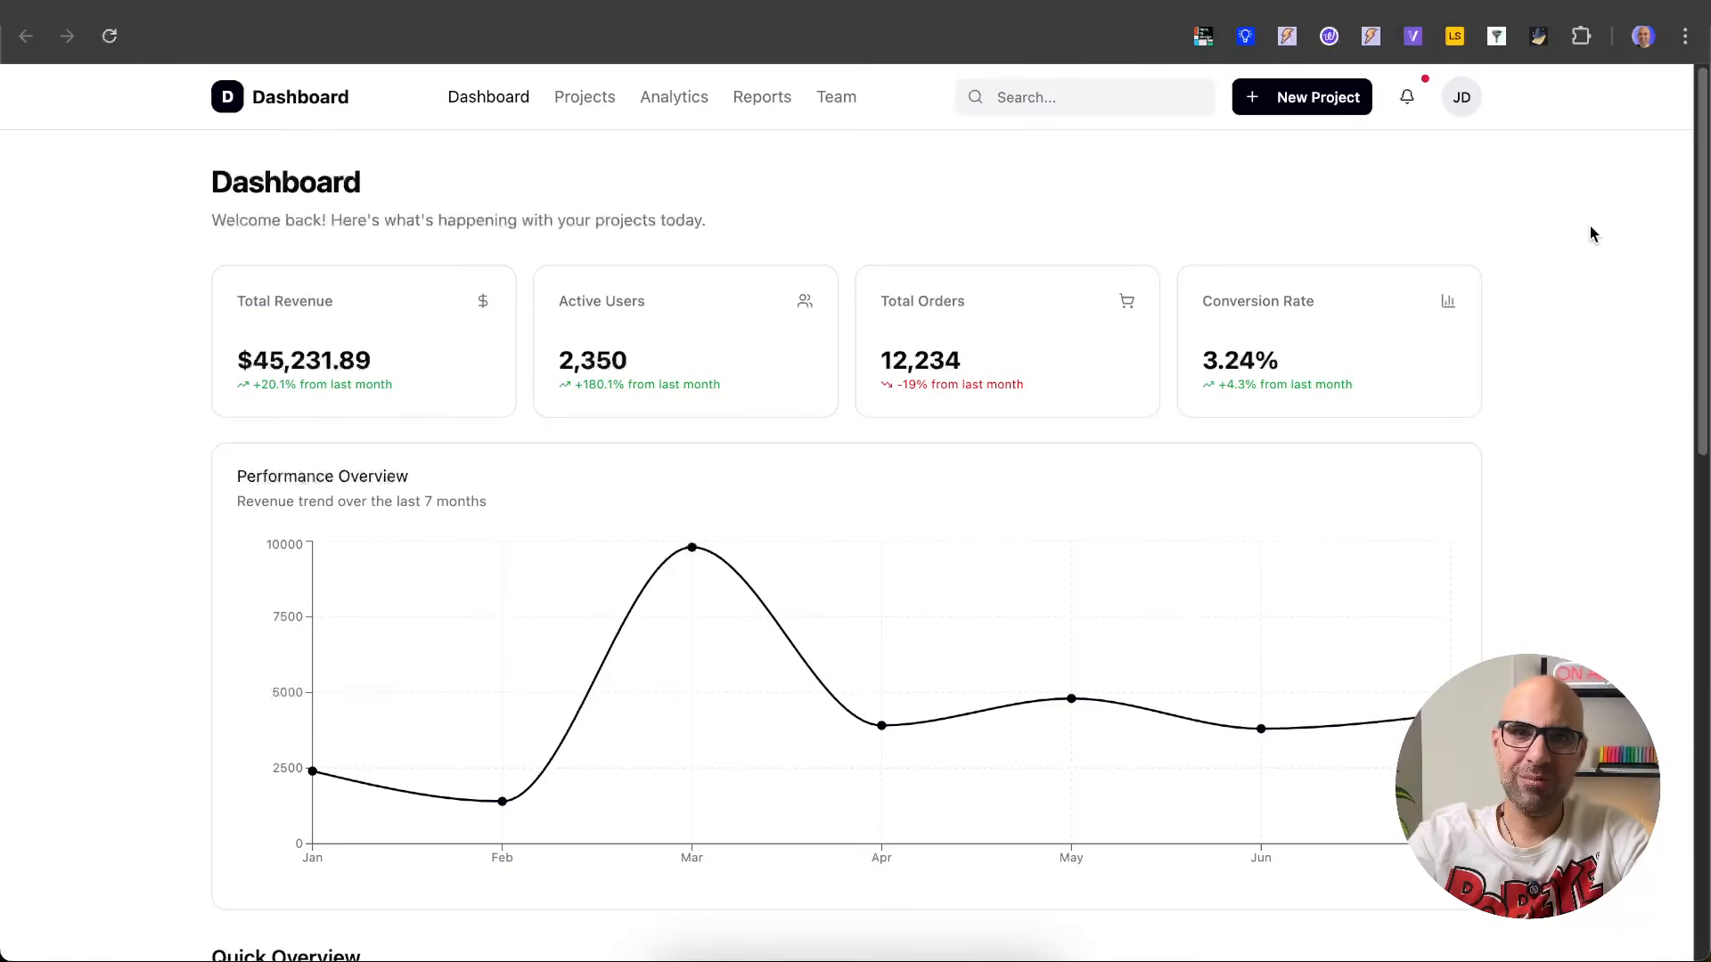